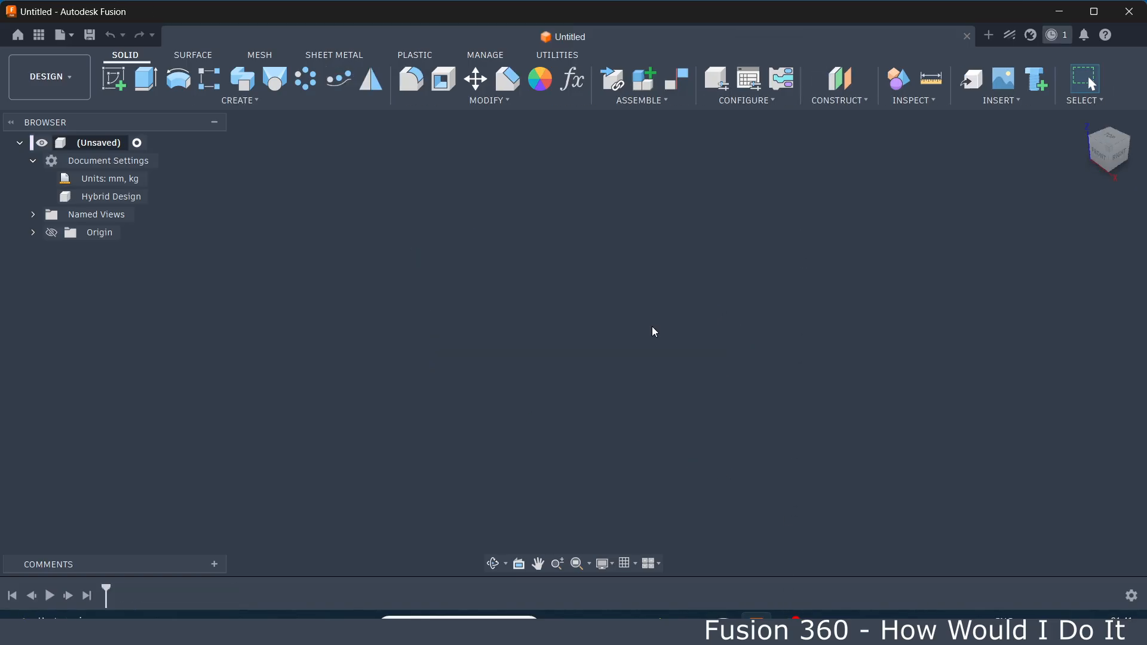
- Create a new Hybrid Design with millimeter as the length unit and kilogram as the mass unit
left_click(987, 37)
left_click(555, 254)
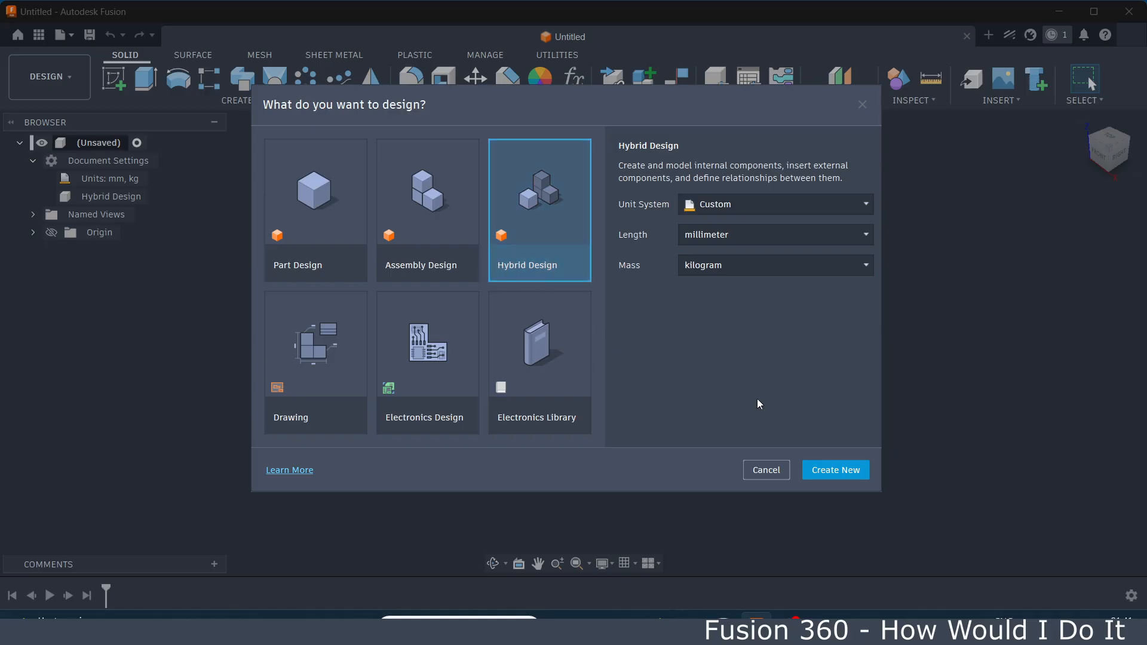
left_click(834, 471)
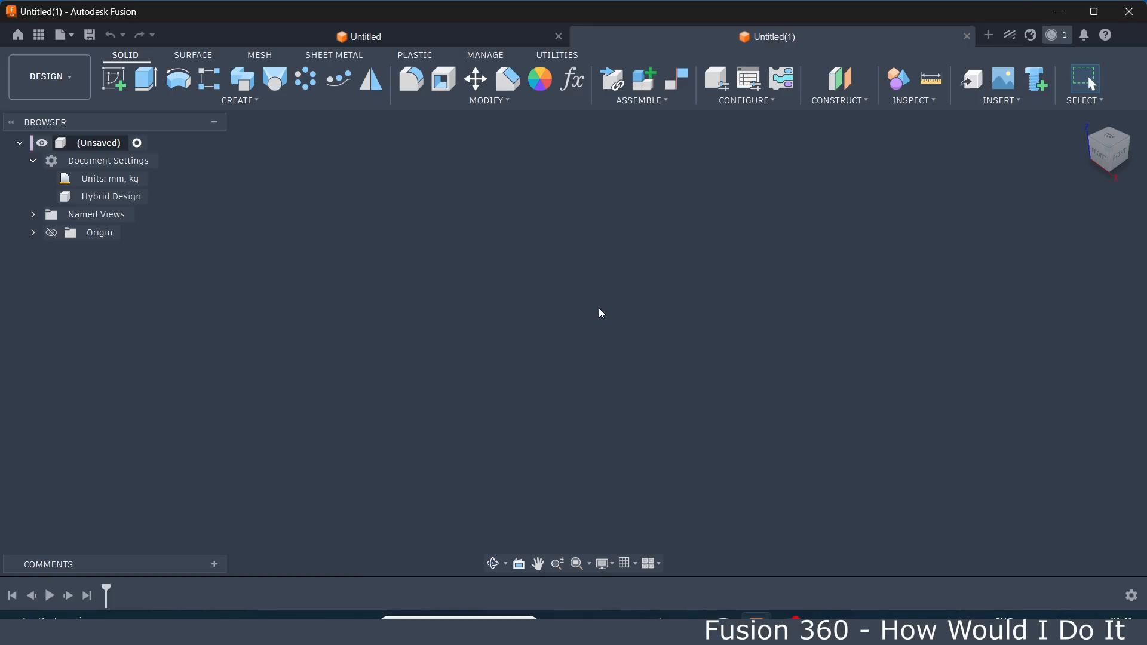
- Insert the Holder part from the Parcel locker project folder at its default position, grounded to parent
left_click(39, 36)
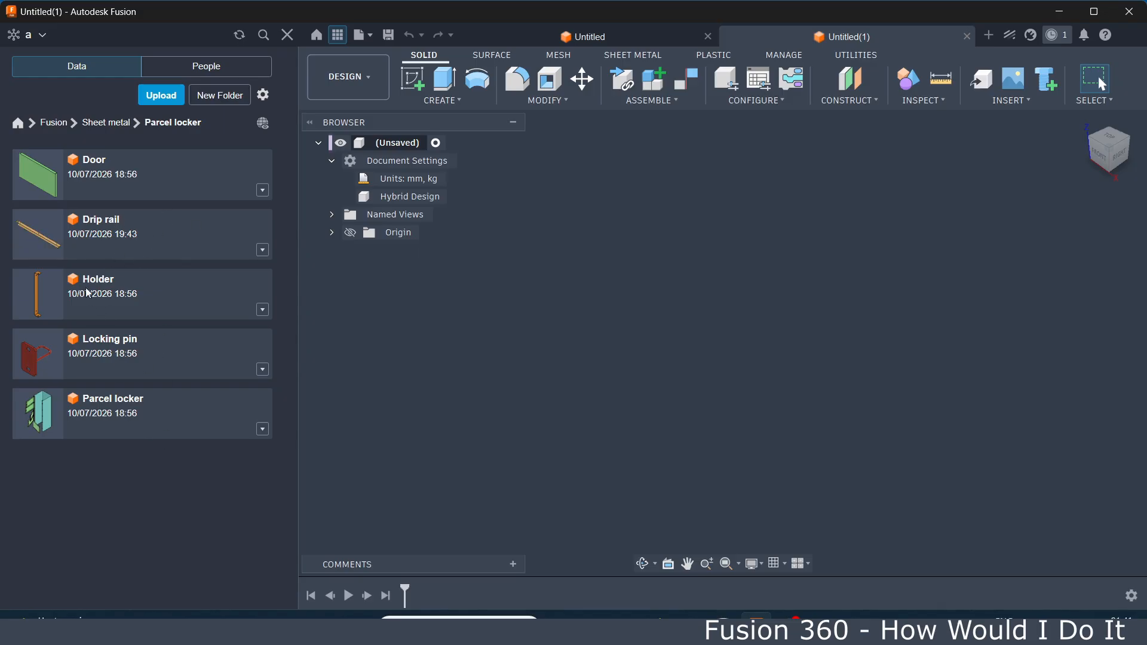
left_click_drag(103, 288, 695, 297)
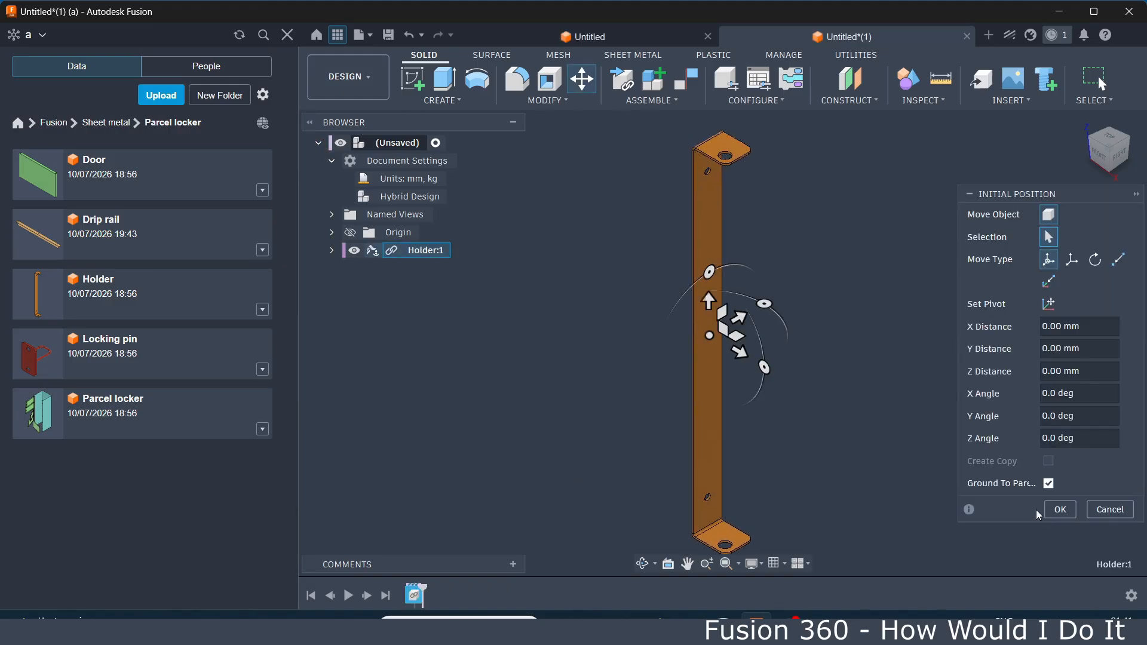
left_click(1059, 510)
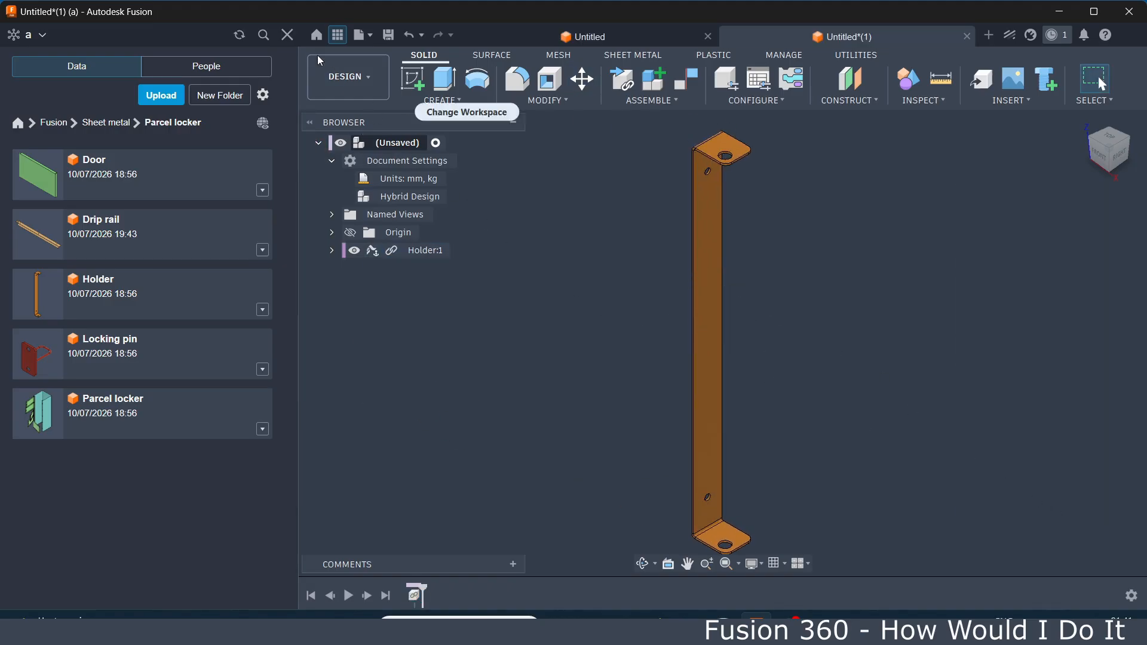
left_click(287, 36)
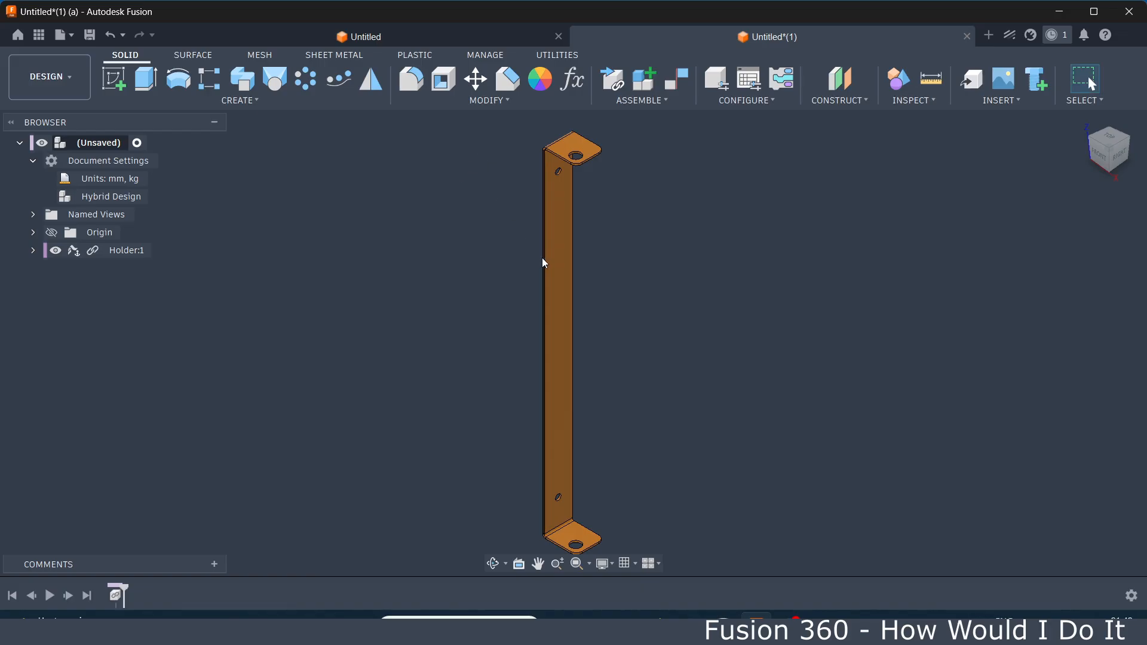
- Unground the holder from its parent and shift it freely a short distance
right_click(103, 249)
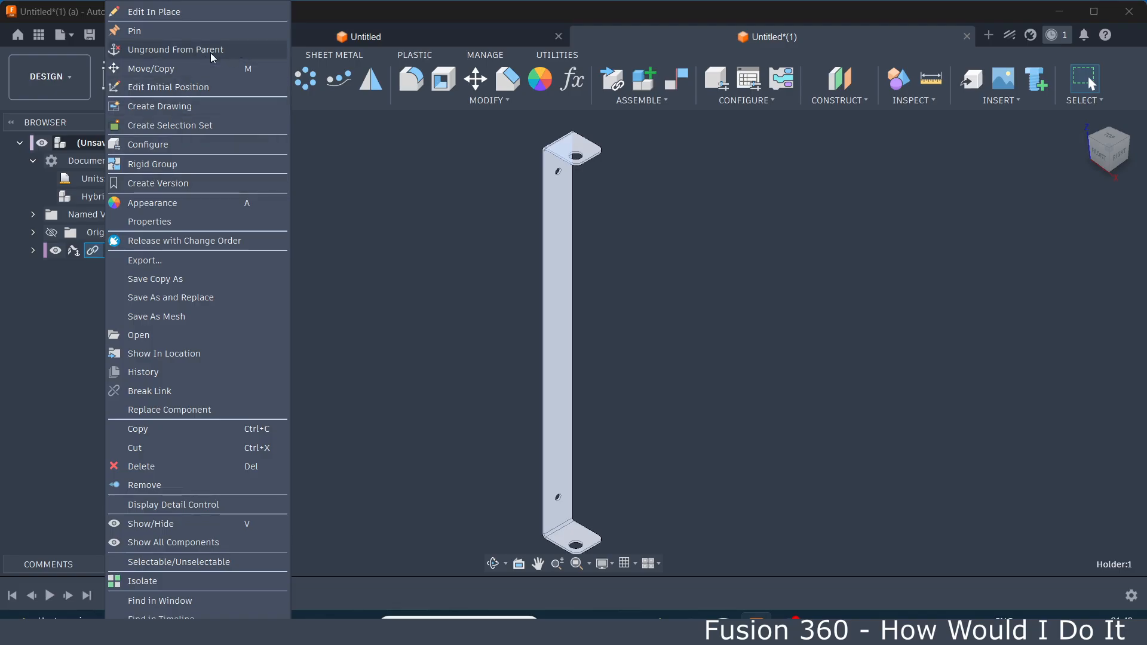
left_click(246, 49)
left_click_drag(542, 301, 499, 306)
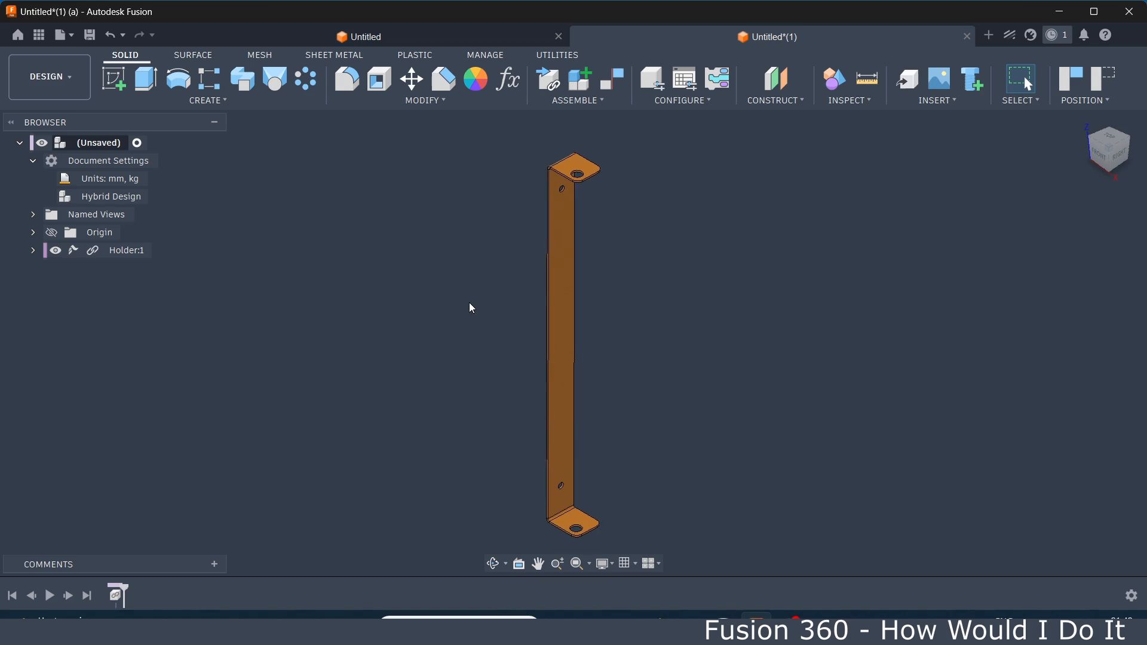
mouse_move(548, 321)
left_mouse_down()
mouse_move(522, 307)
mouse_move(531, 308)
left_mouse_up()
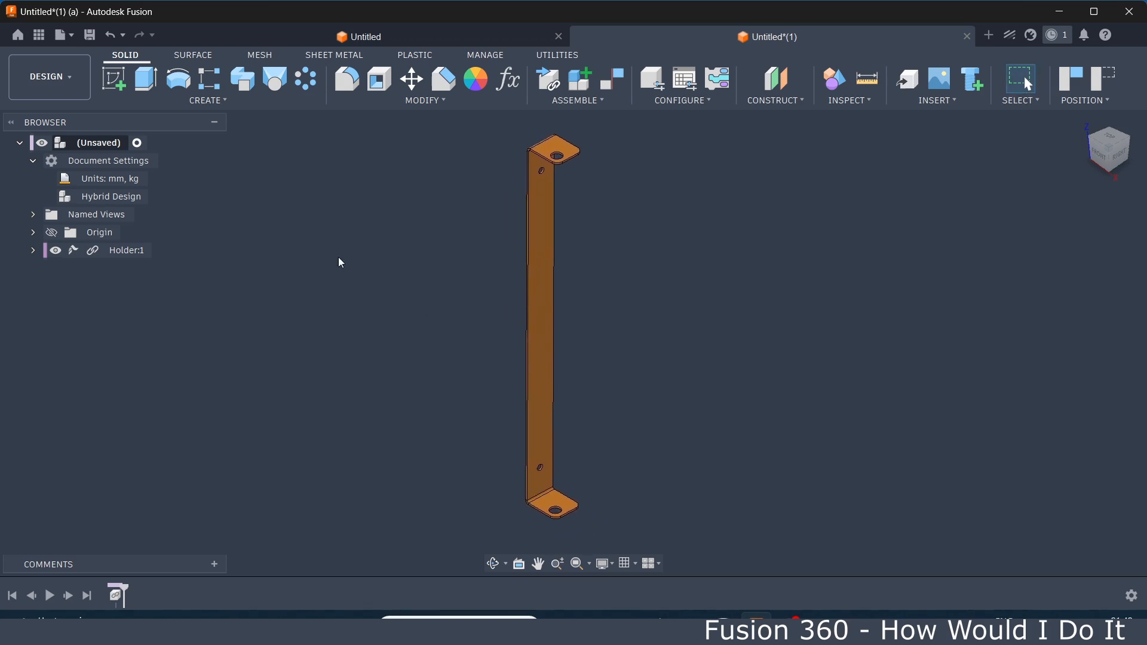
- Undo the holder's free moves and its ungrounding
left_click(109, 36)
left_click(110, 36)
left_click(110, 36)
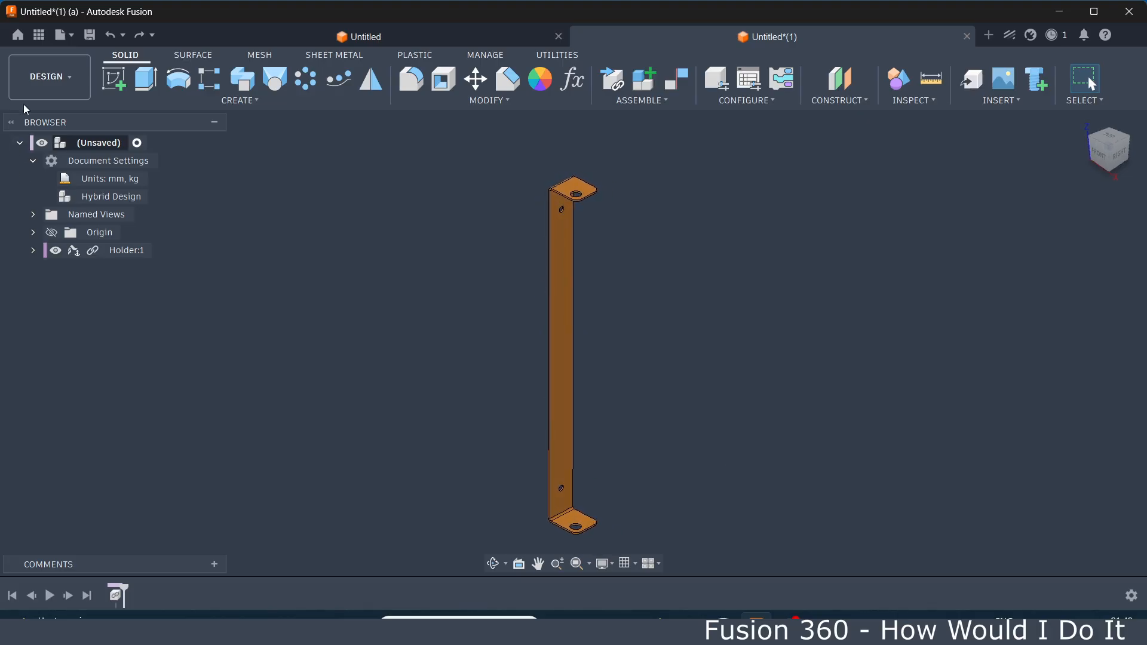
- Insert the Door part from the Parcel locker folder at its default position
left_click(39, 36)
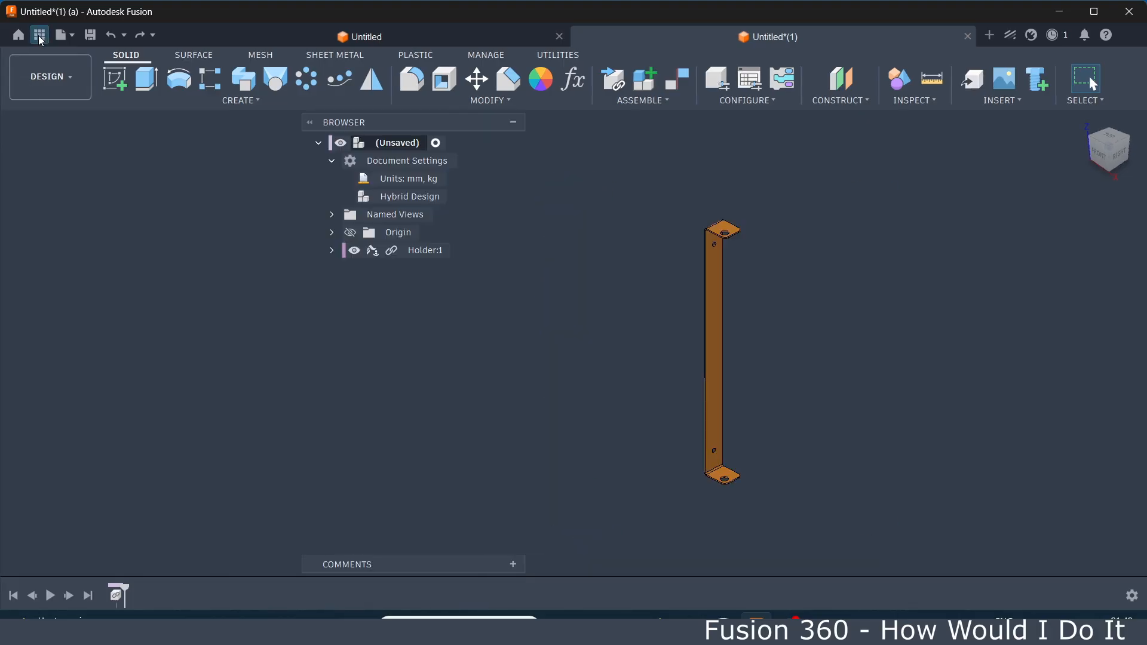
left_click_drag(91, 177, 557, 387)
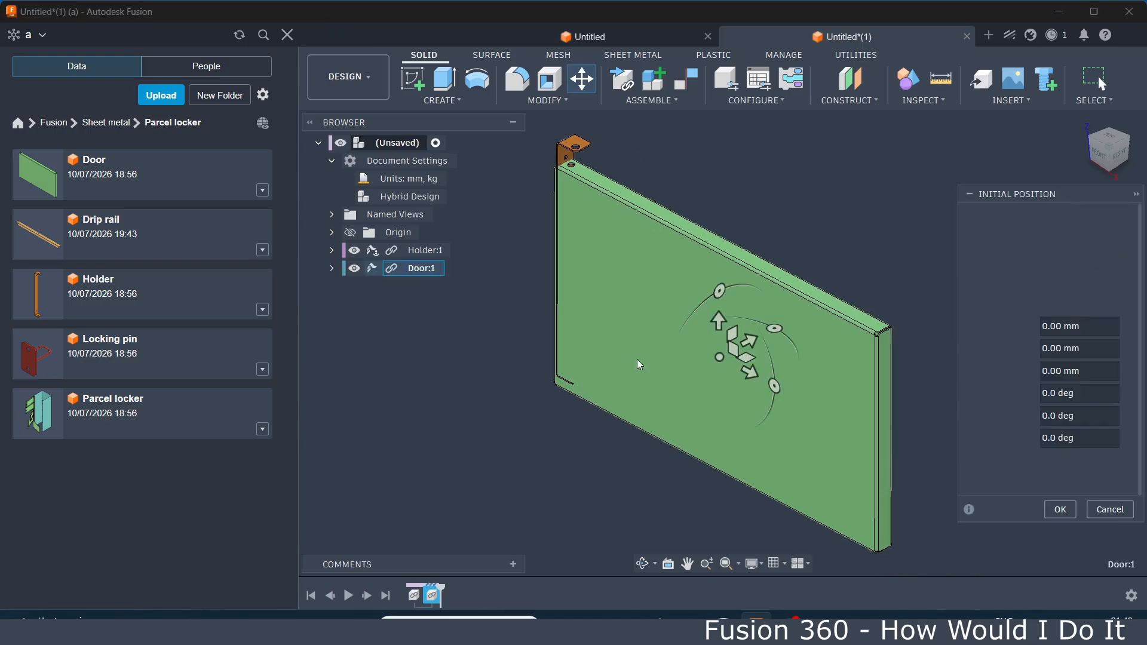
left_click(1060, 509)
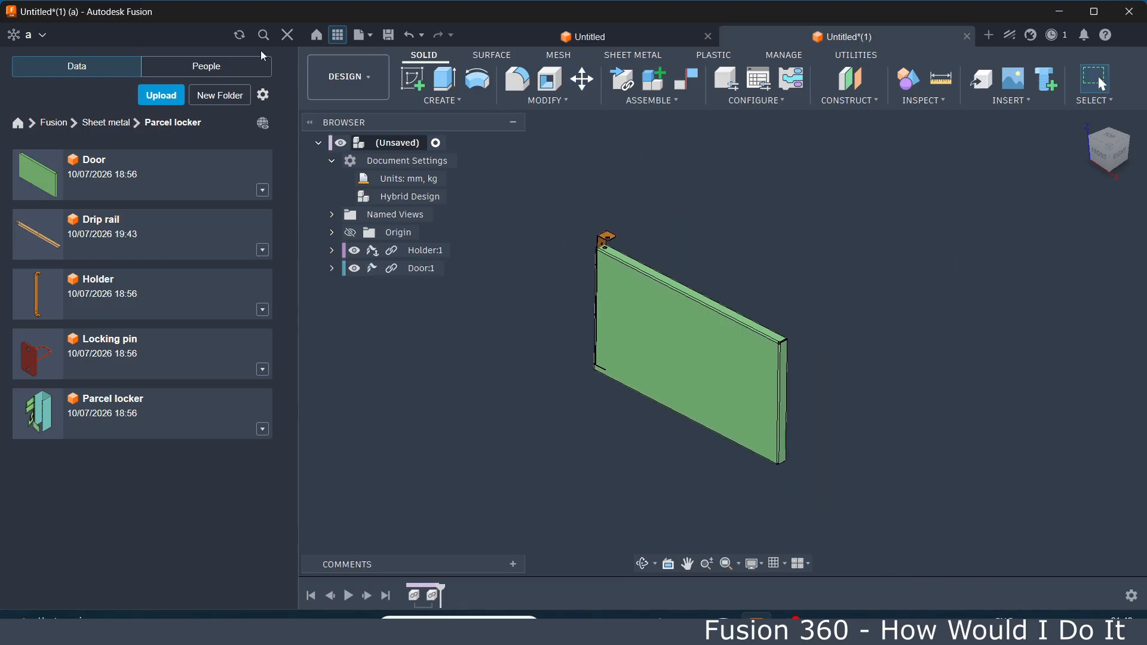
left_click(288, 34)
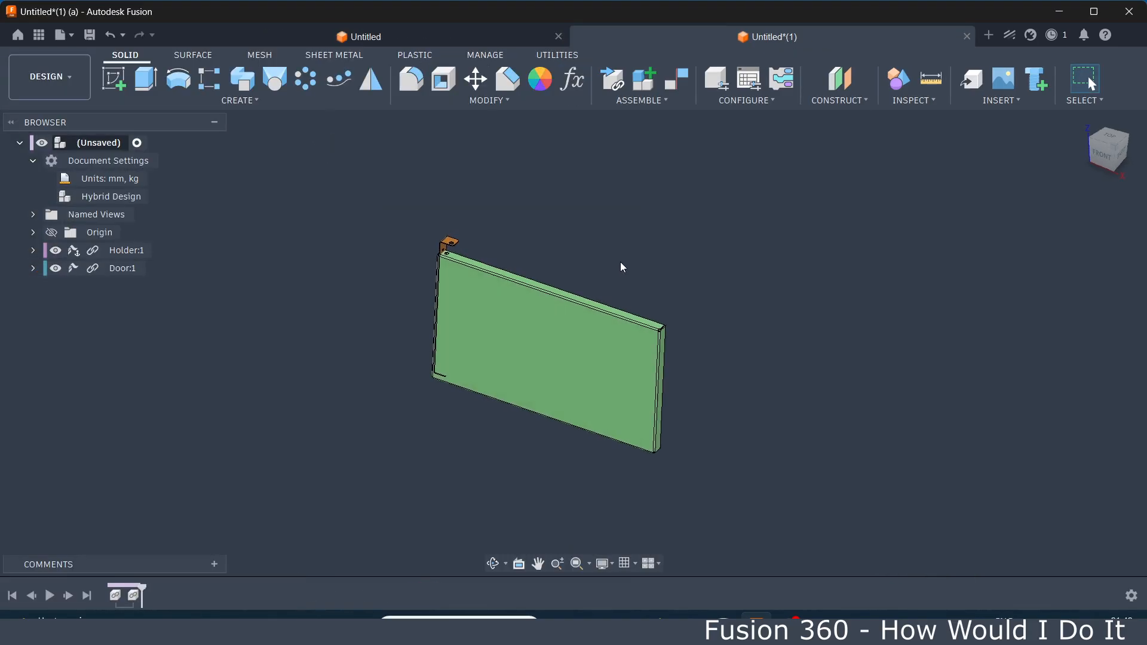
scroll(617, 265, "up", 5)
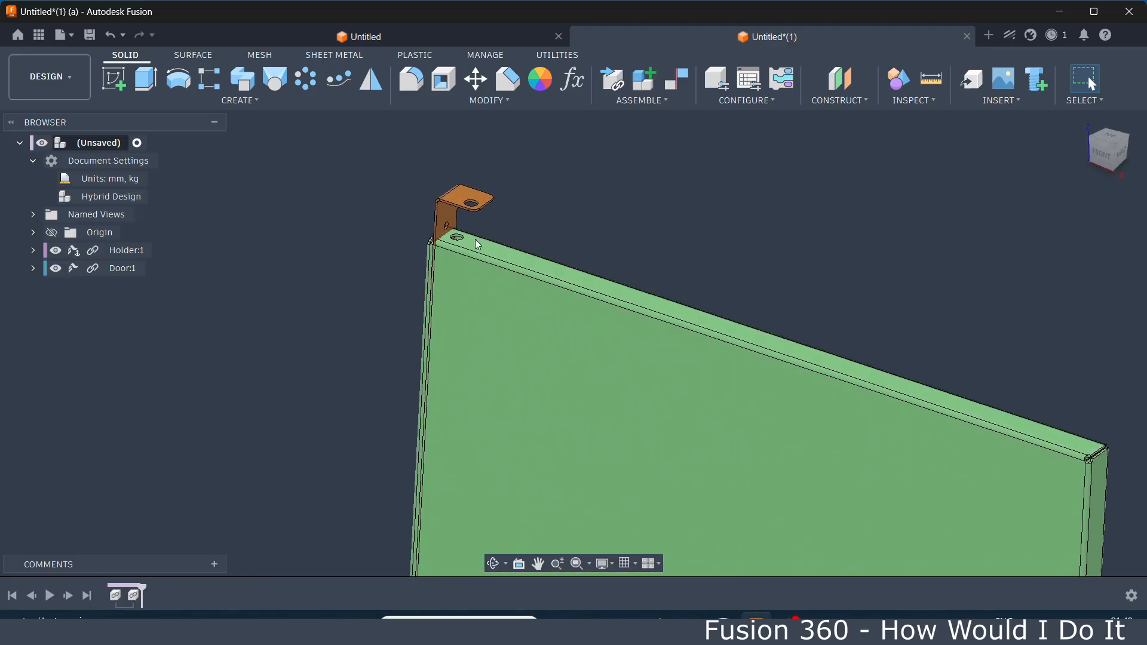
scroll(470, 236, "up", 1)
left_click(508, 273)
left_click(516, 232)
left_click(444, 206)
left_click(599, 202)
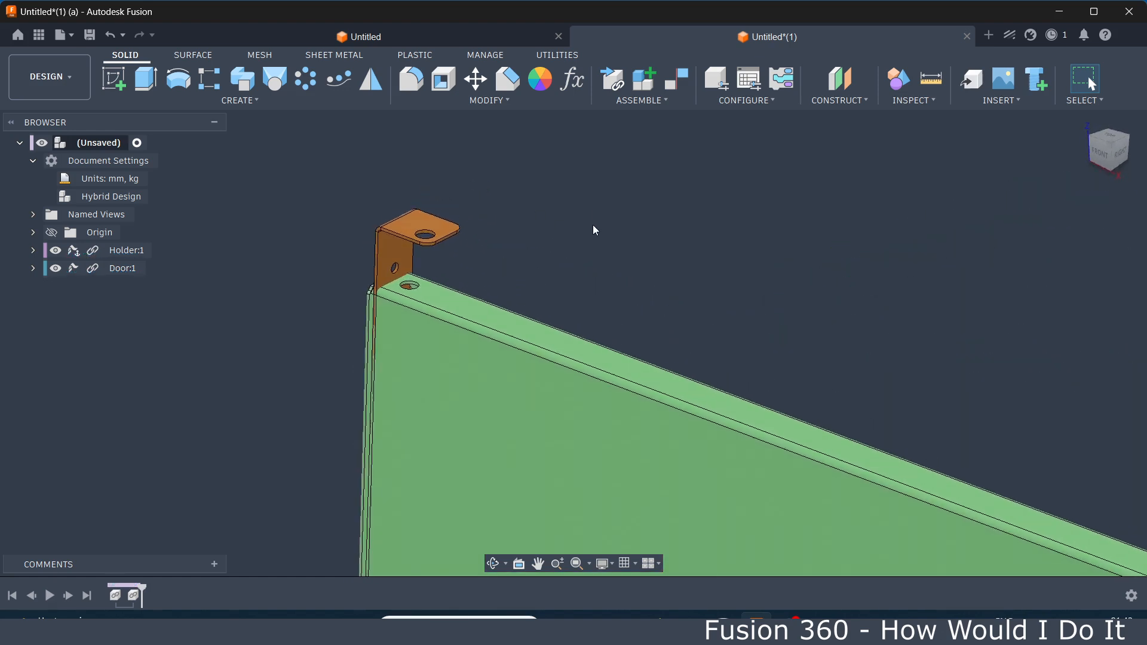
- Start a joint snapping the hole center on the door's top edge to the hole center on the underside of the holder's upper flange
left_click(643, 100)
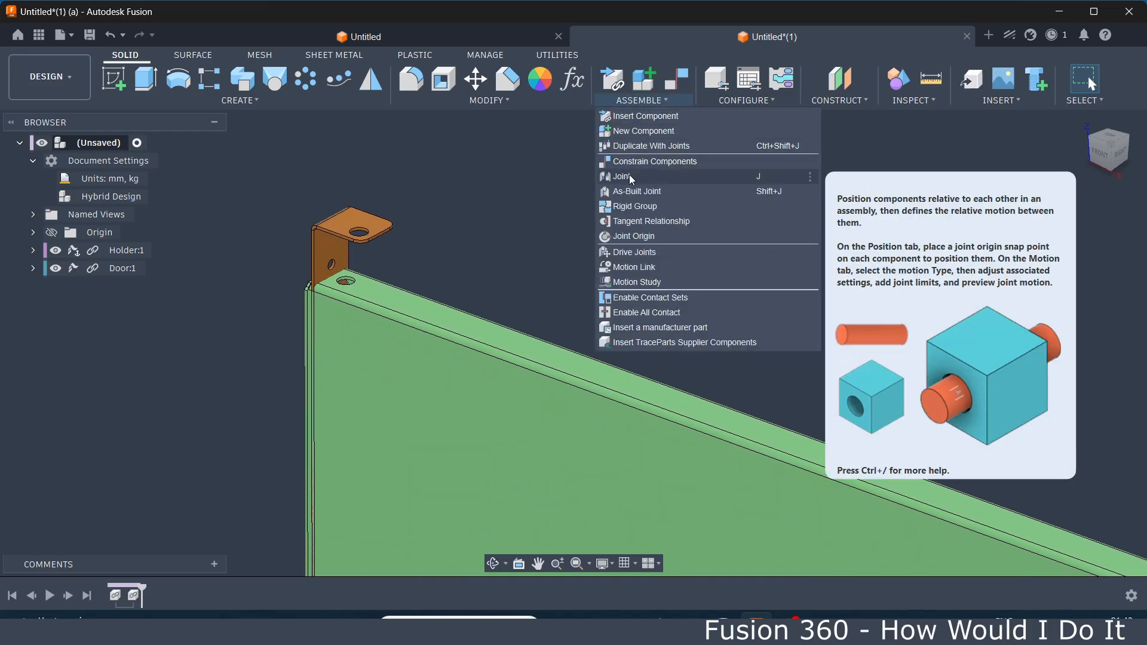
left_click(714, 177)
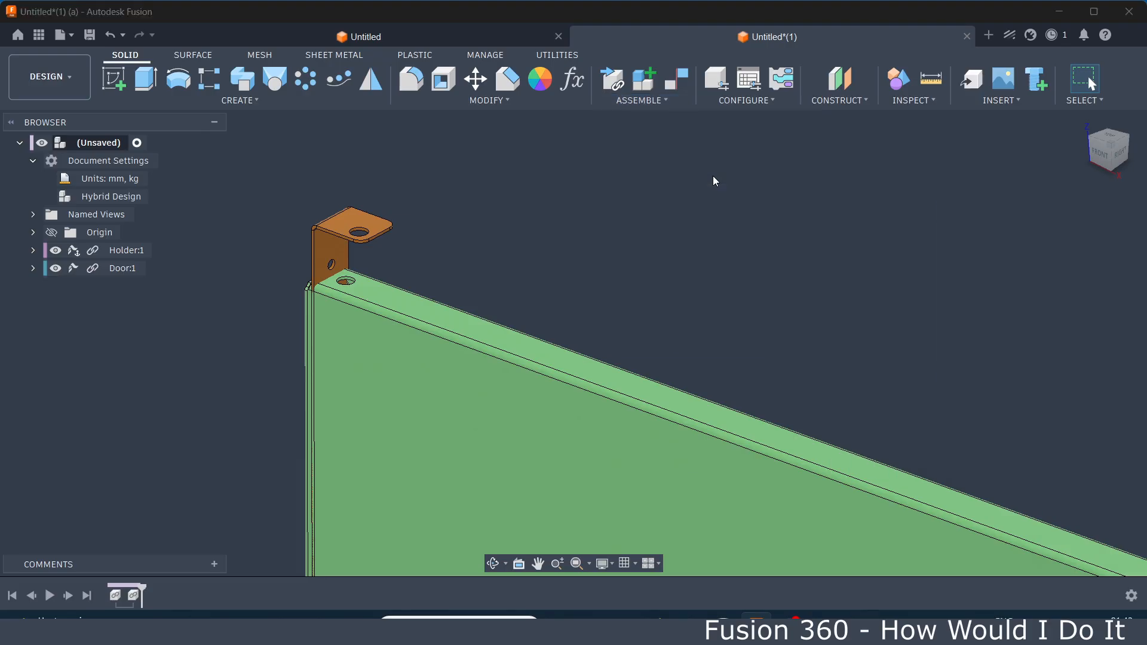
scroll(430, 312, "up", 5)
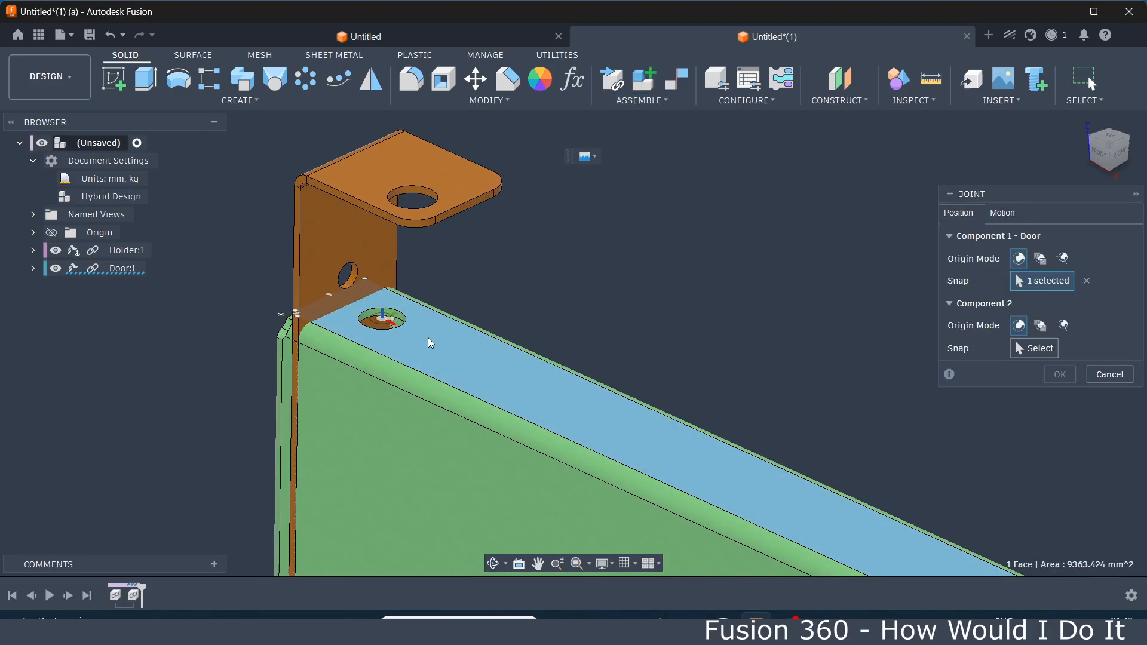
left_click(428, 338)
scroll(423, 350, "down", 3)
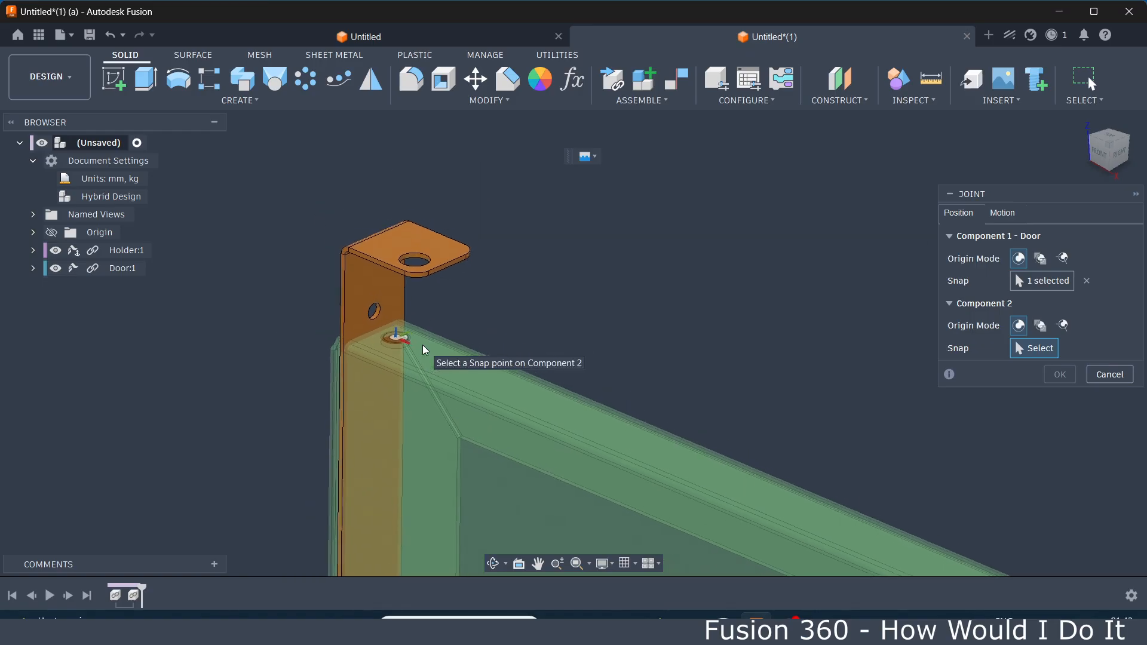
middle_click_drag(423, 345, 440, 370, "shift")
scroll(414, 328, "up", 4)
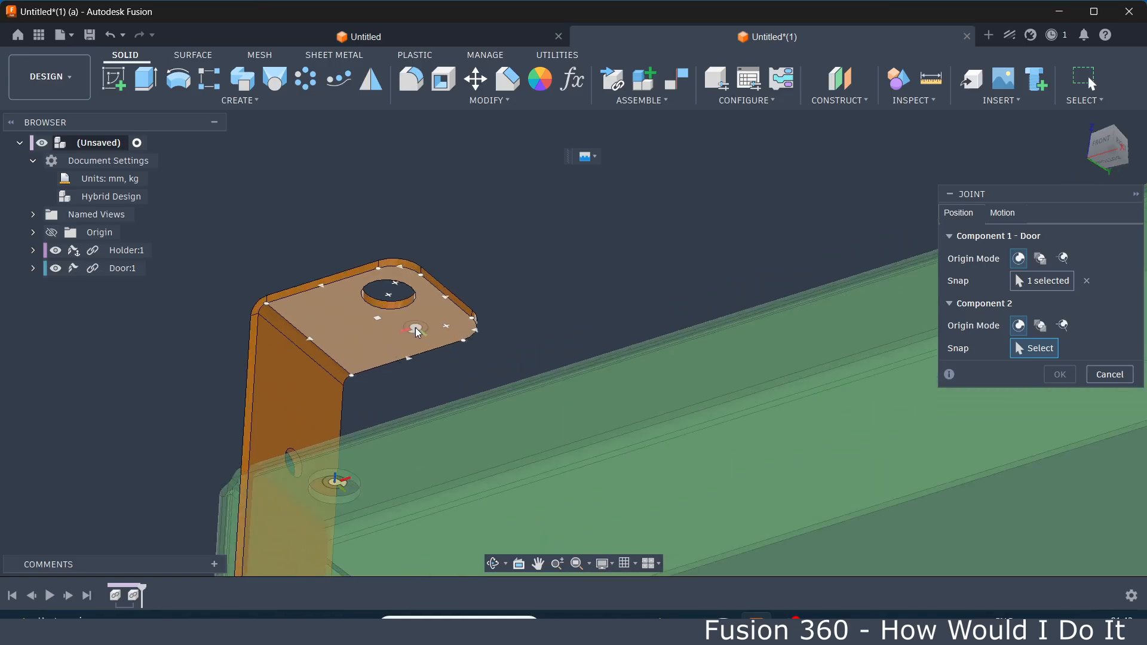
left_click(411, 331)
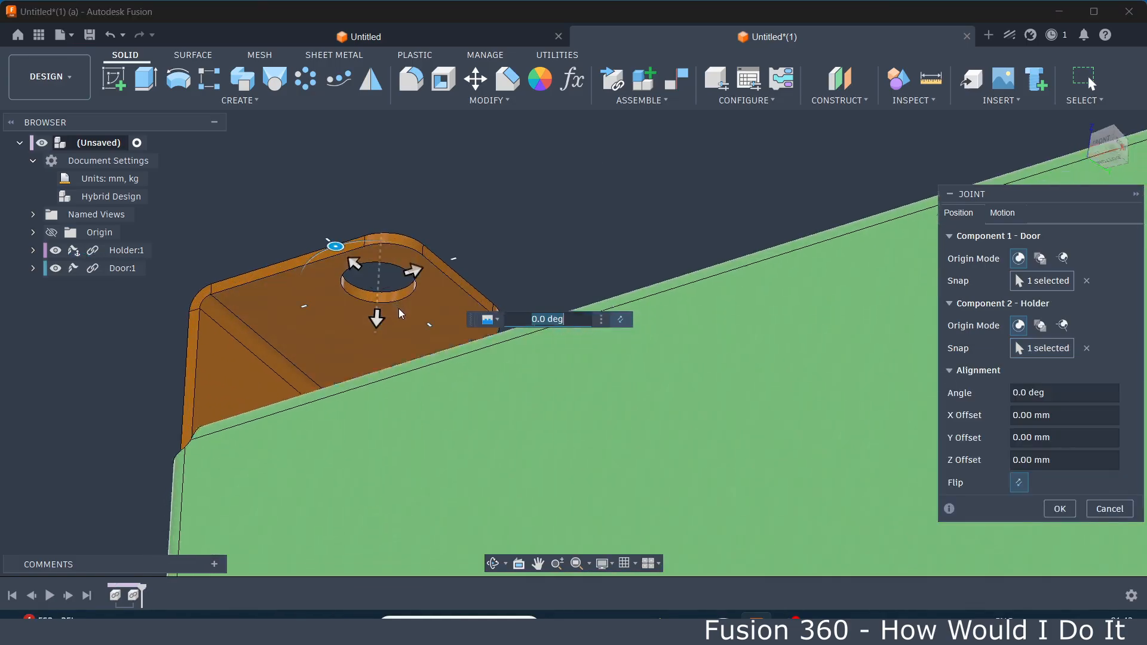
- Make the door-to-holder joint a Revolute joint rotating about the Z axis, and accept it
scroll(383, 295, "down", 8)
middle_click_drag(370, 294, 633, 304, "shift")
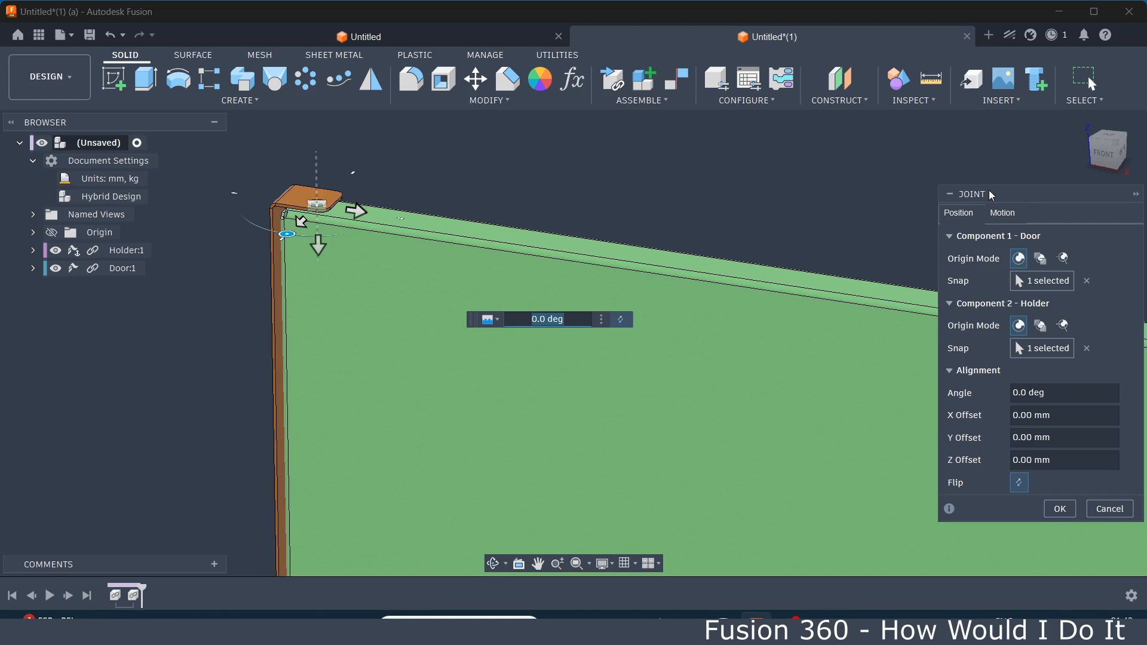
left_click(1002, 212)
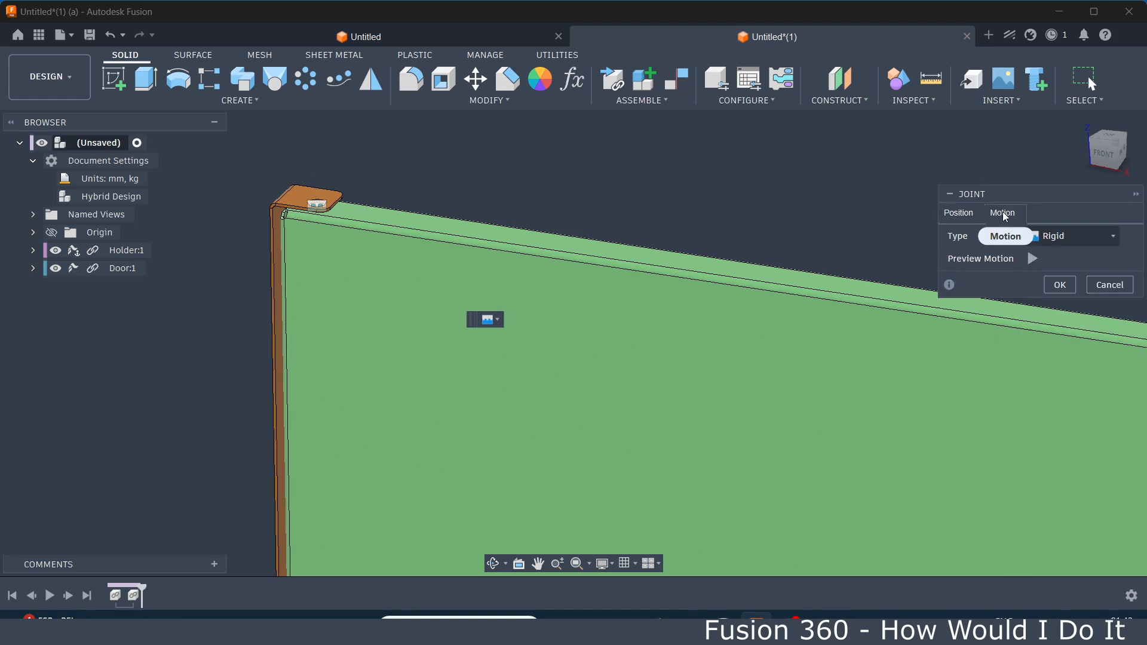
left_click(1067, 235)
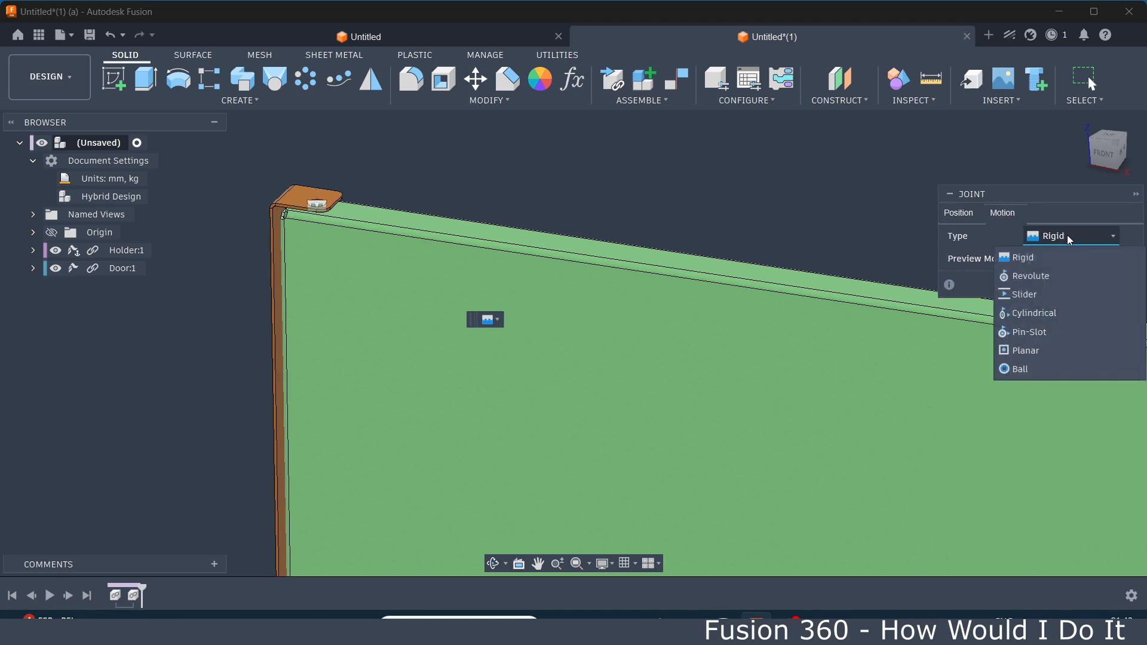
left_click(1033, 276)
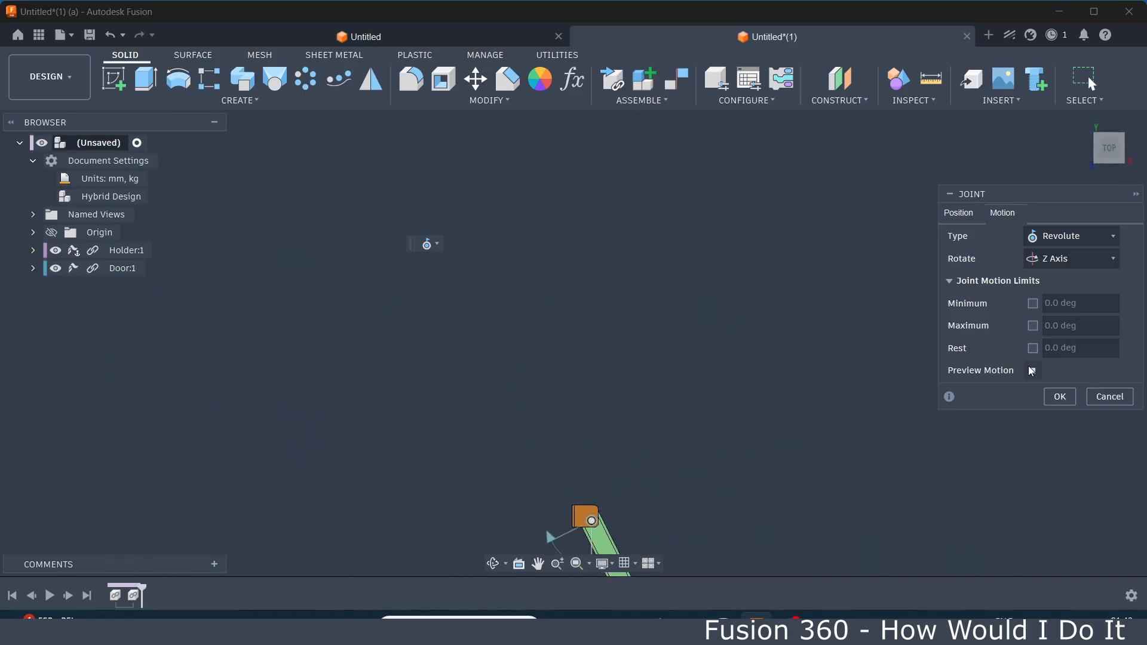
left_click(1059, 397)
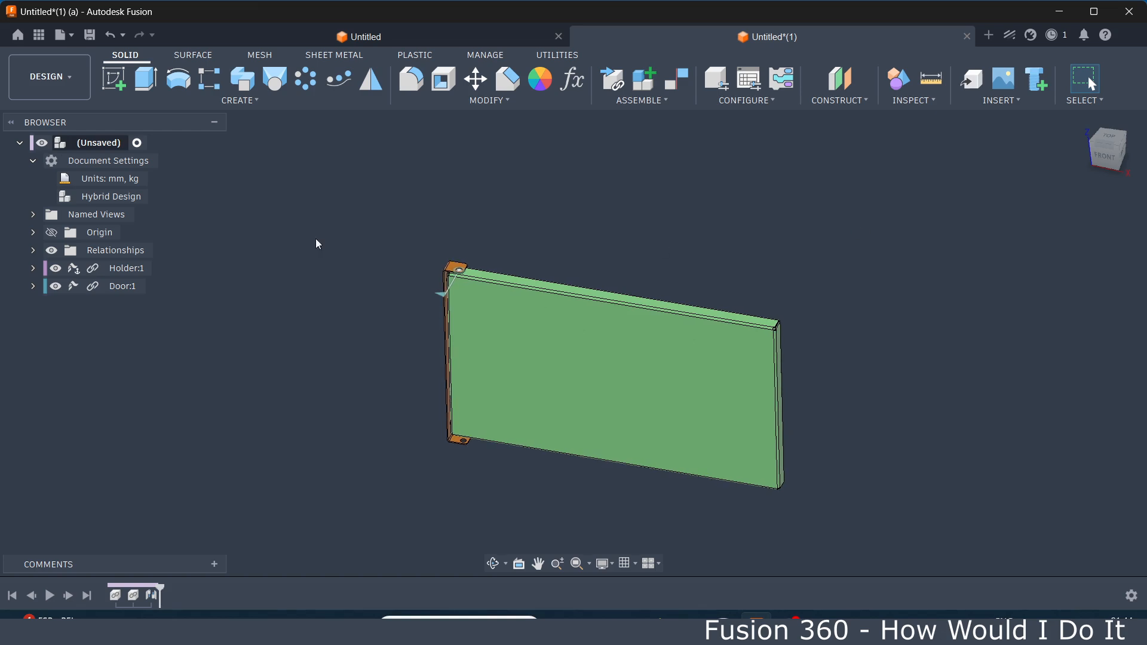
- Insert the Drip rail part from the Parcel locker folder at its default position
left_click(39, 36)
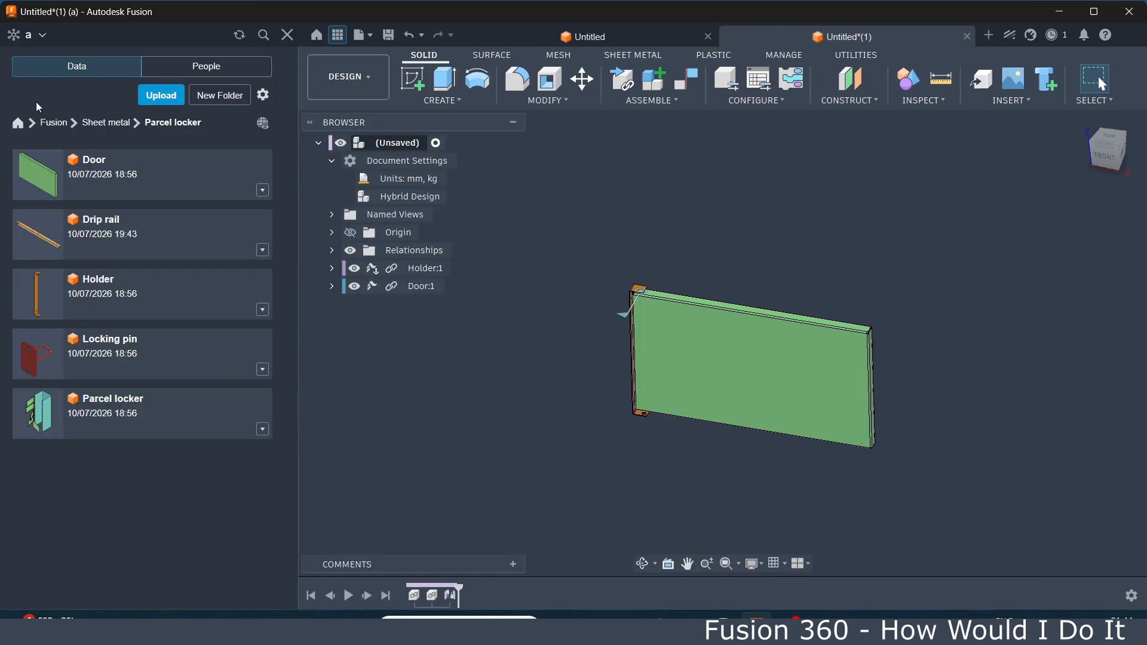
left_click_drag(94, 233, 553, 369)
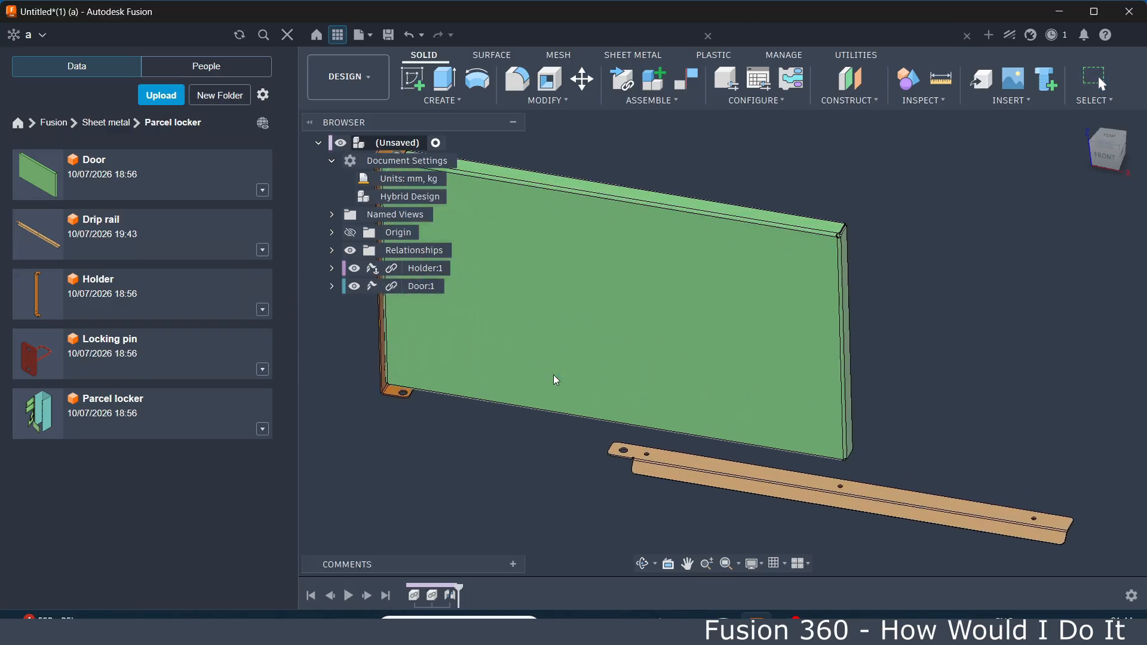
left_click(1061, 509)
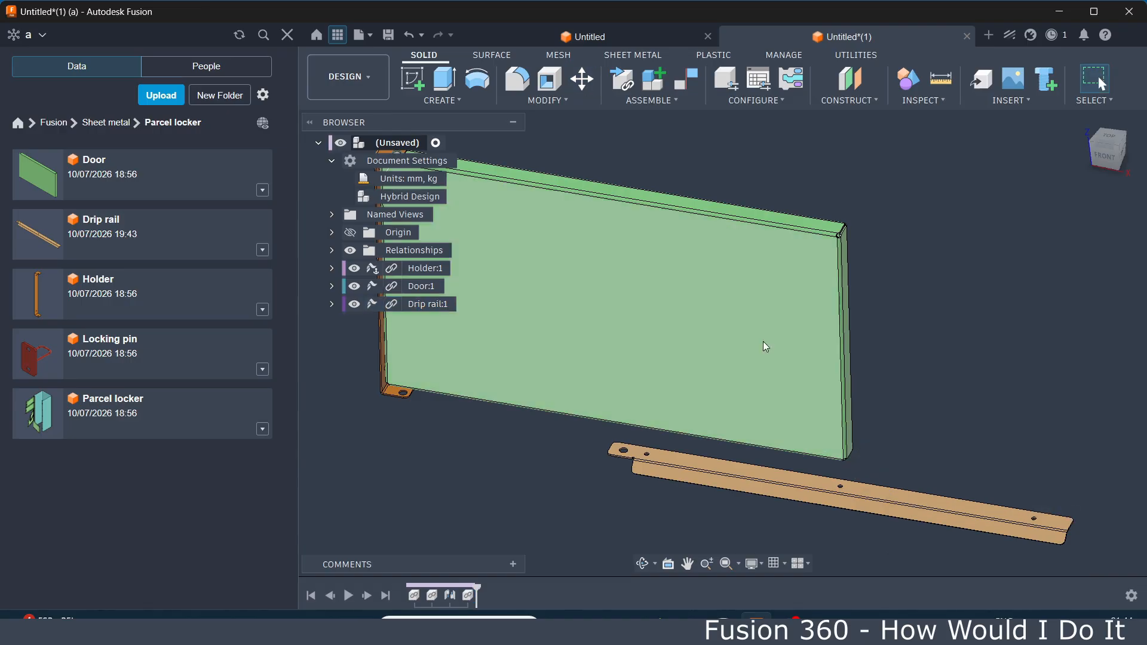
left_click(287, 35)
- Start a new joint for the drip rail with the Rigid motion type
middle_click_drag(472, 214, 553, 383, "shift")
scroll(554, 381, "up", 5)
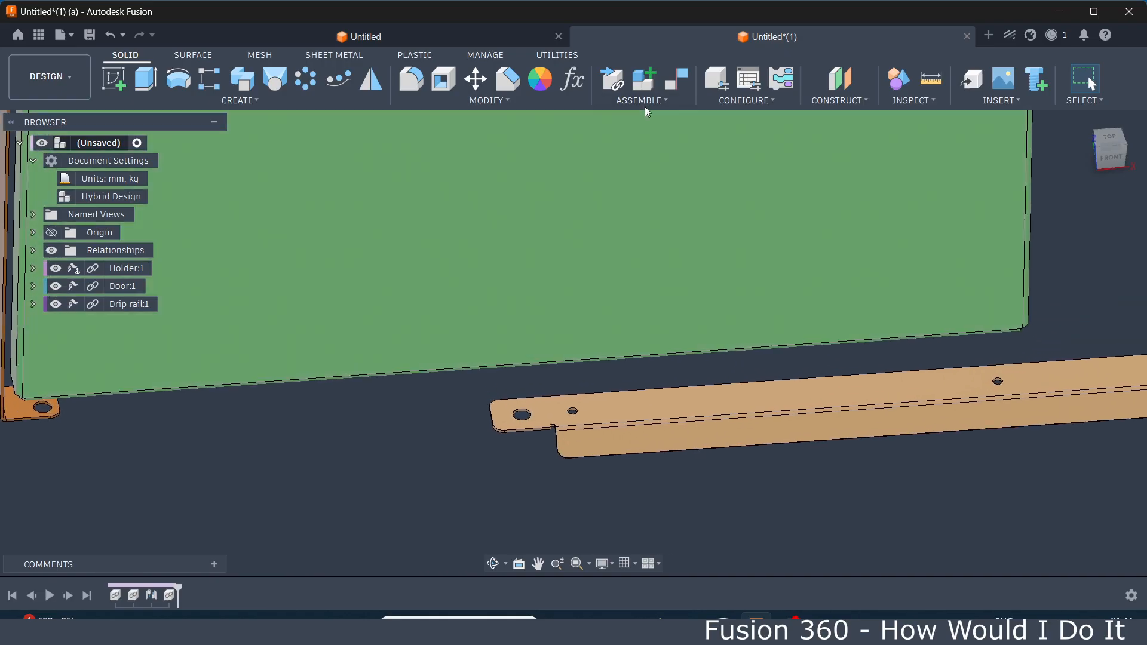
left_click(643, 100)
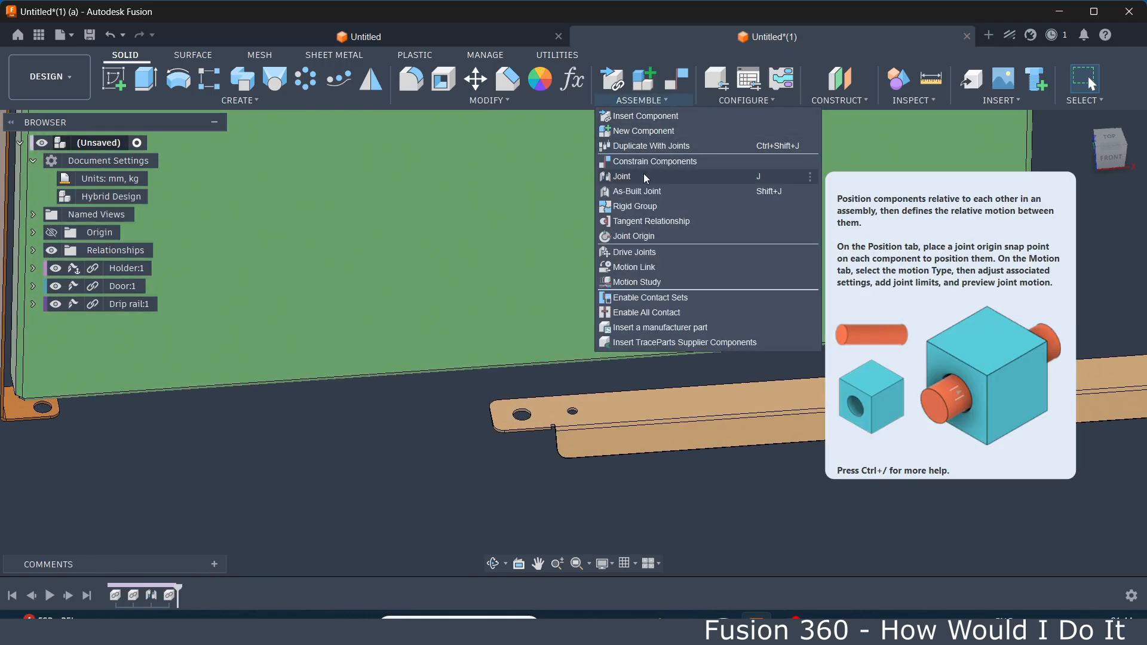
left_click(700, 176)
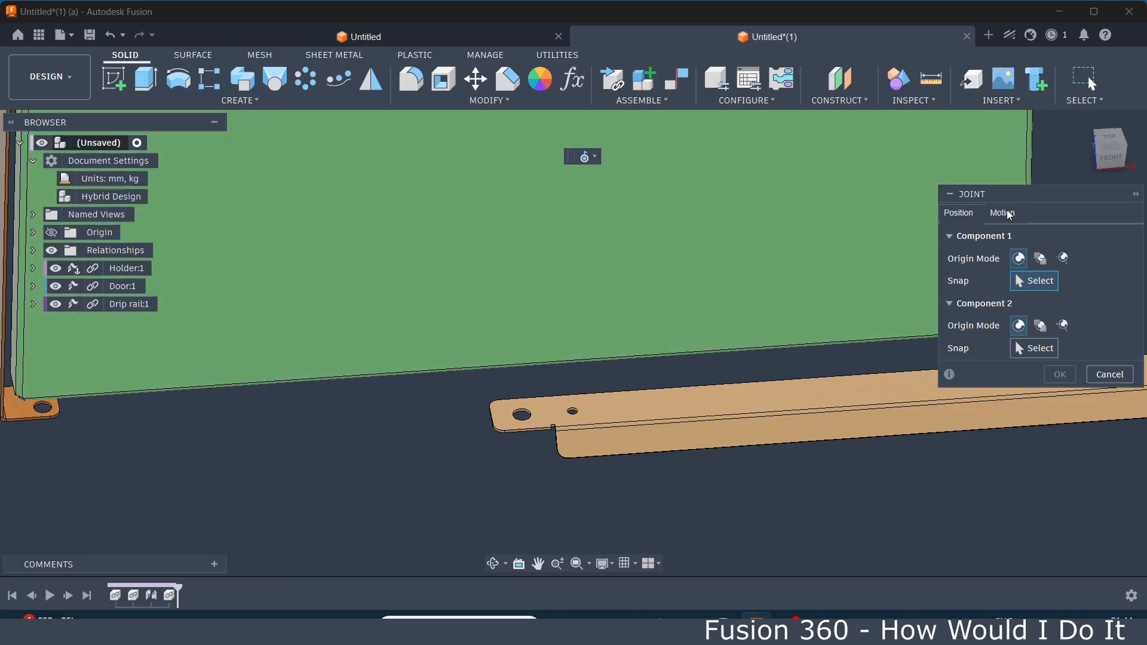
left_click(1003, 213)
left_click(1051, 236)
left_click(1022, 256)
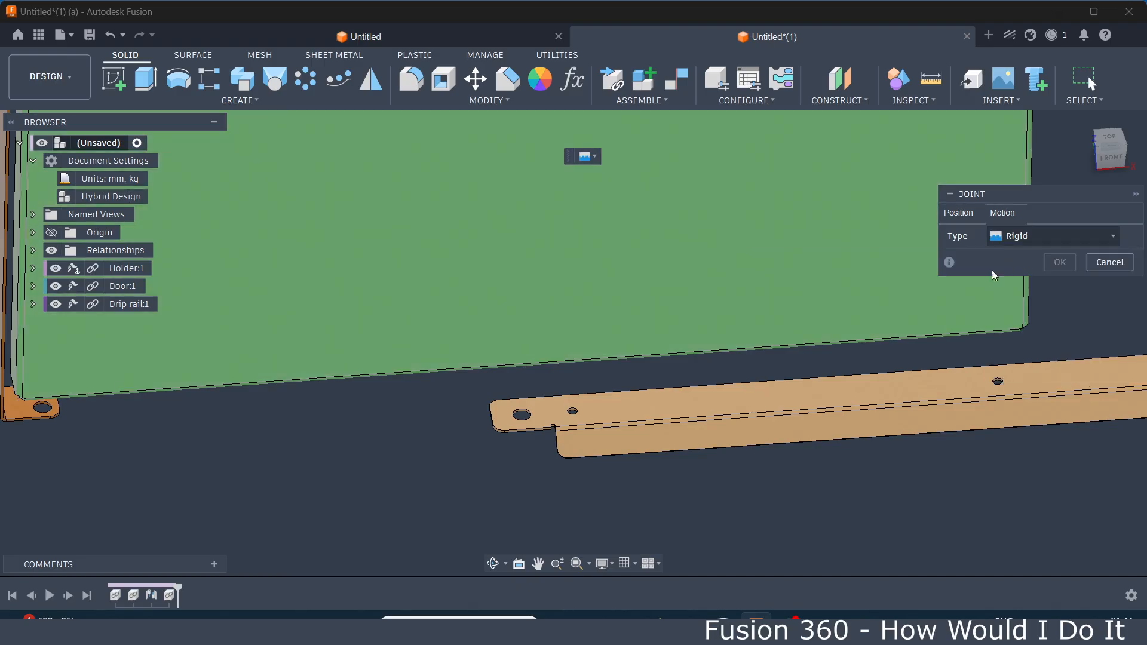
- Snap the drip rail's large end hole center to the large hole center on the underside of the door's bottom flange, and accept the joint
middle_click_drag(713, 374, 618, 411, "shift")
scroll(598, 425, "up", 5)
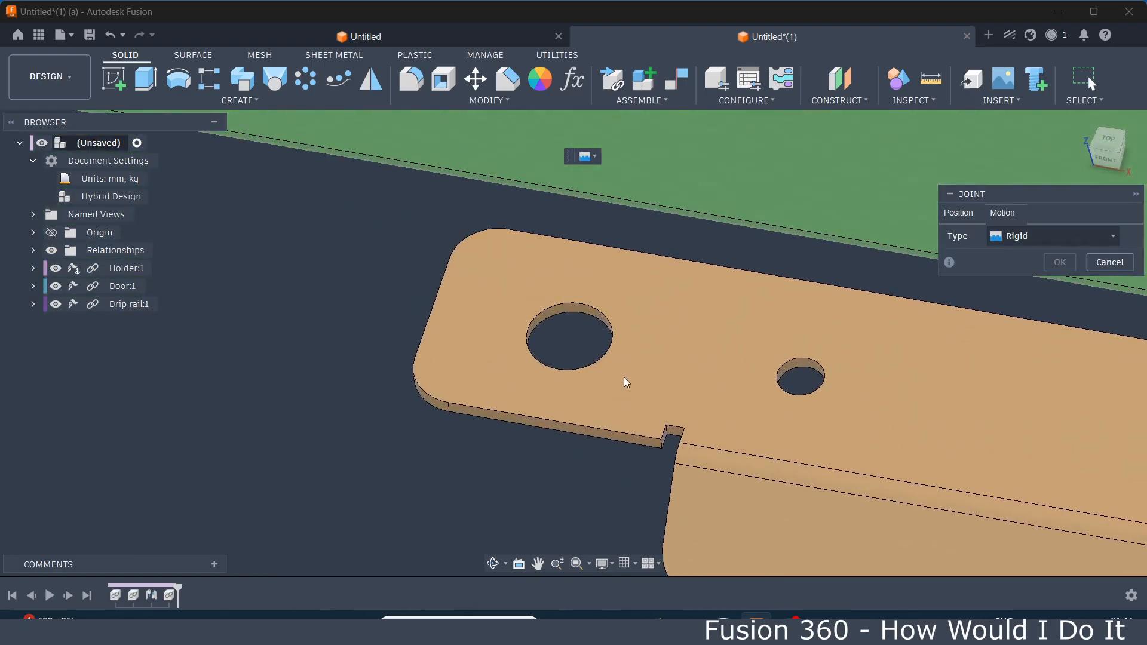
left_click(957, 212)
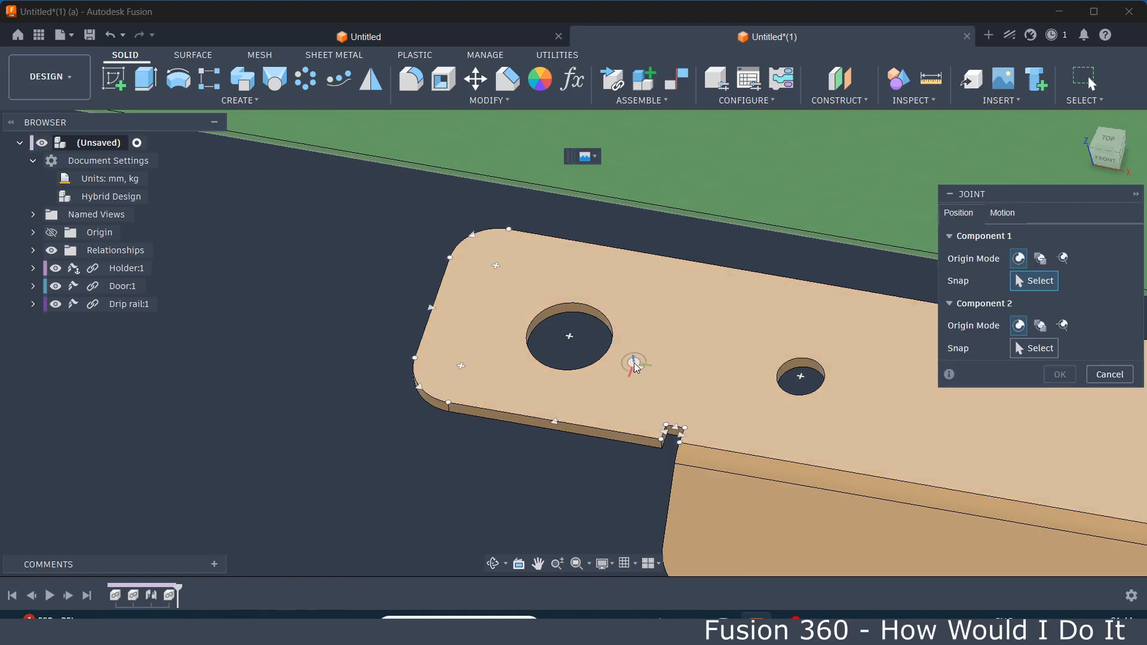
left_click(635, 364)
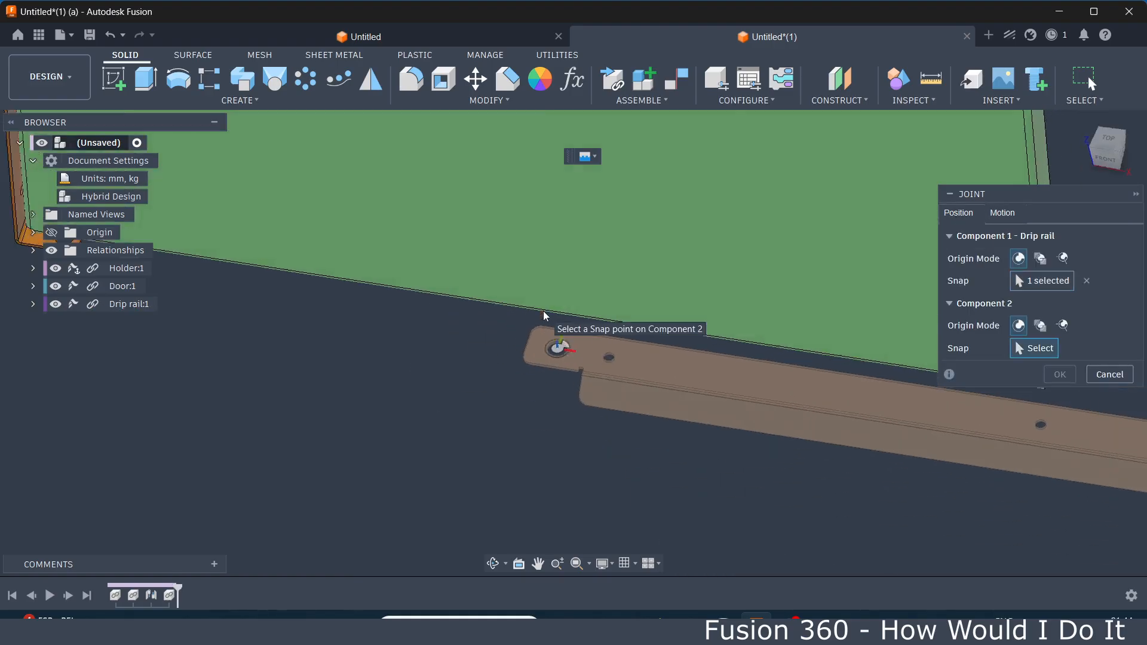
scroll(457, 390, "up", 8)
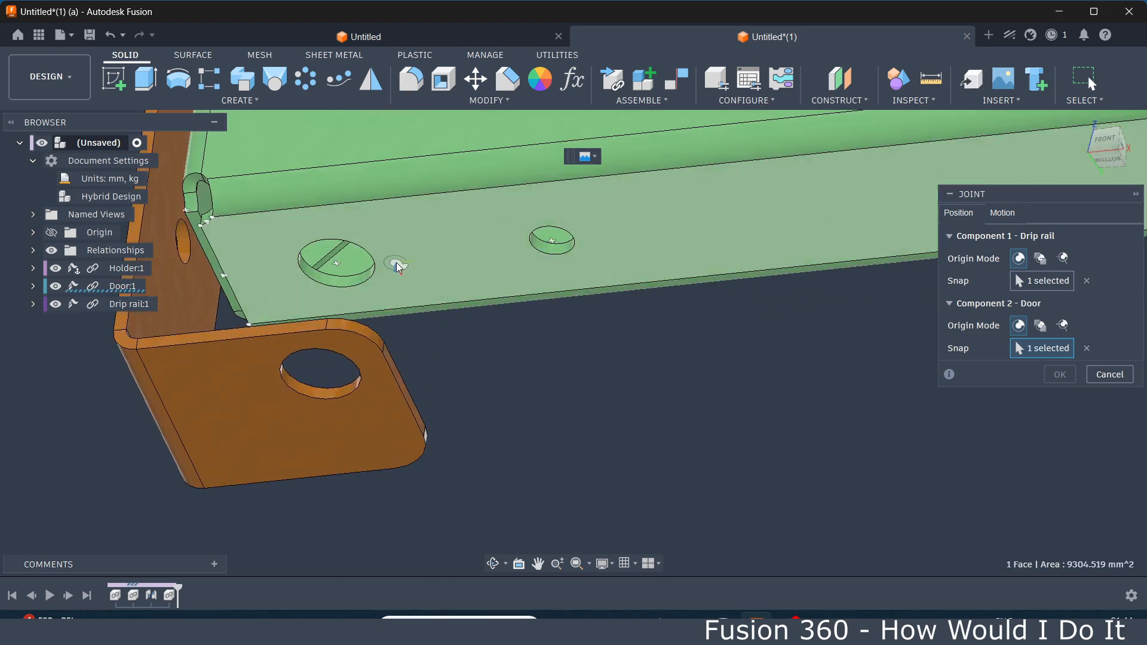
left_click(397, 267)
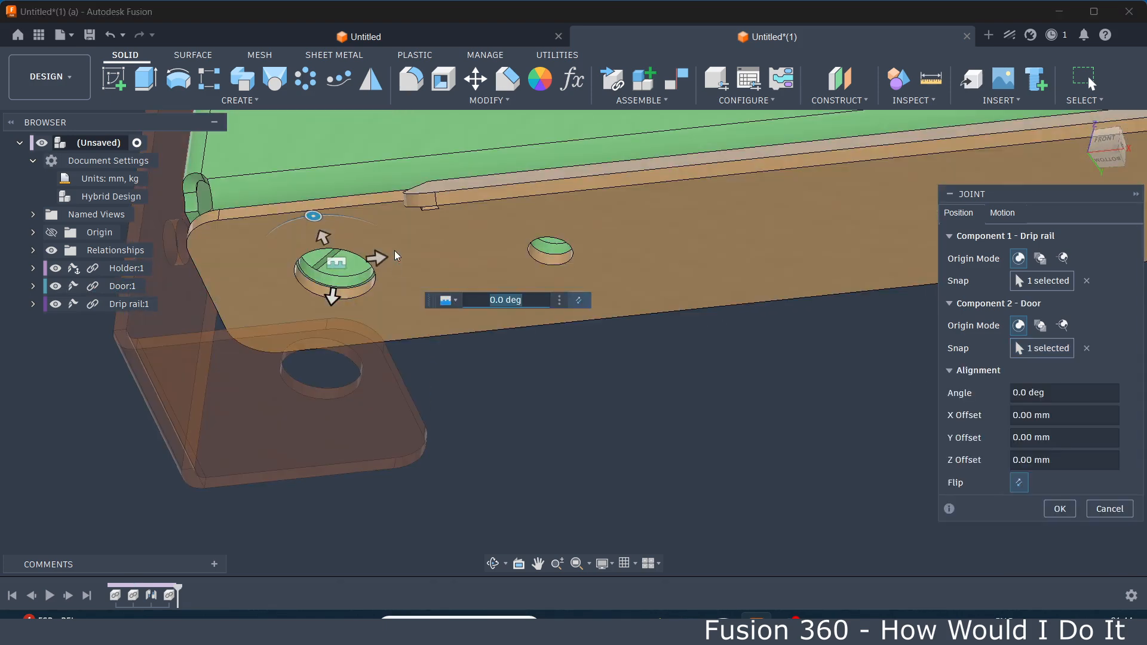
scroll(394, 253, "down", 4)
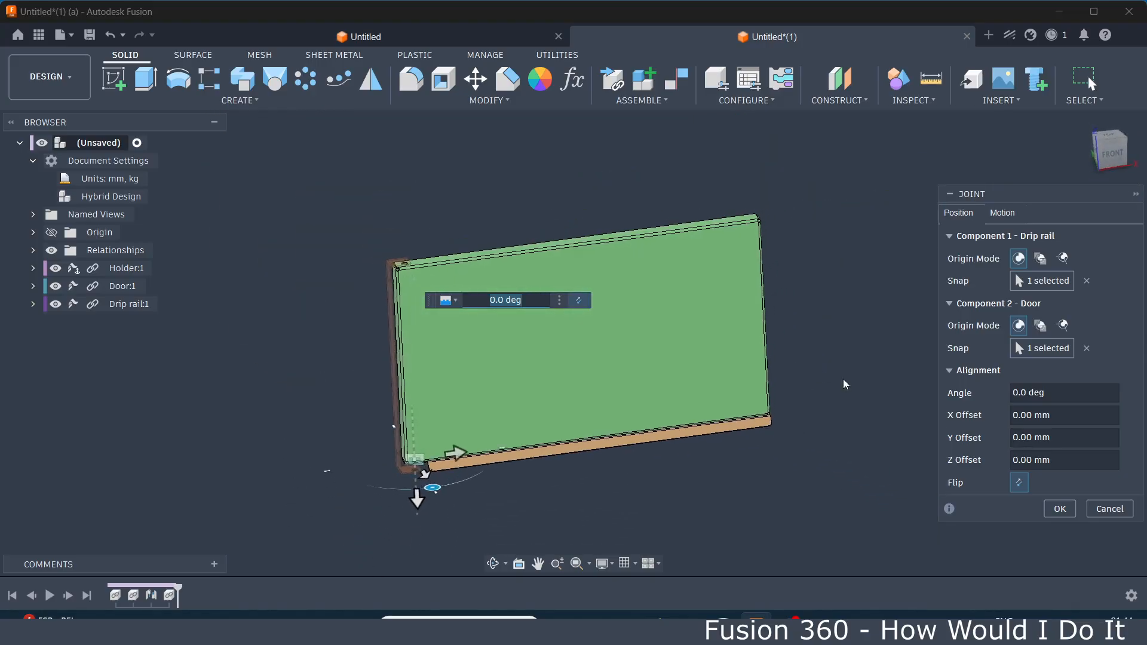
left_click(1060, 509)
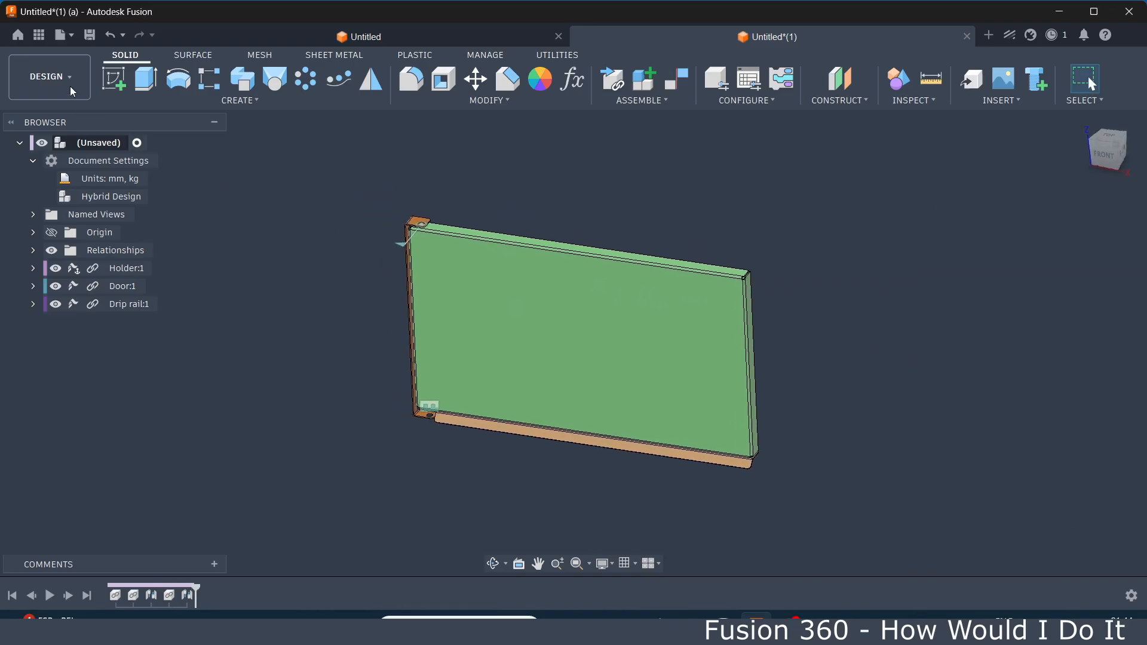
- Insert the Locking pin part from the Parcel locker folder, shifted about -194 mm in Y and 64 mm in Z, clear of the door
left_click(39, 37)
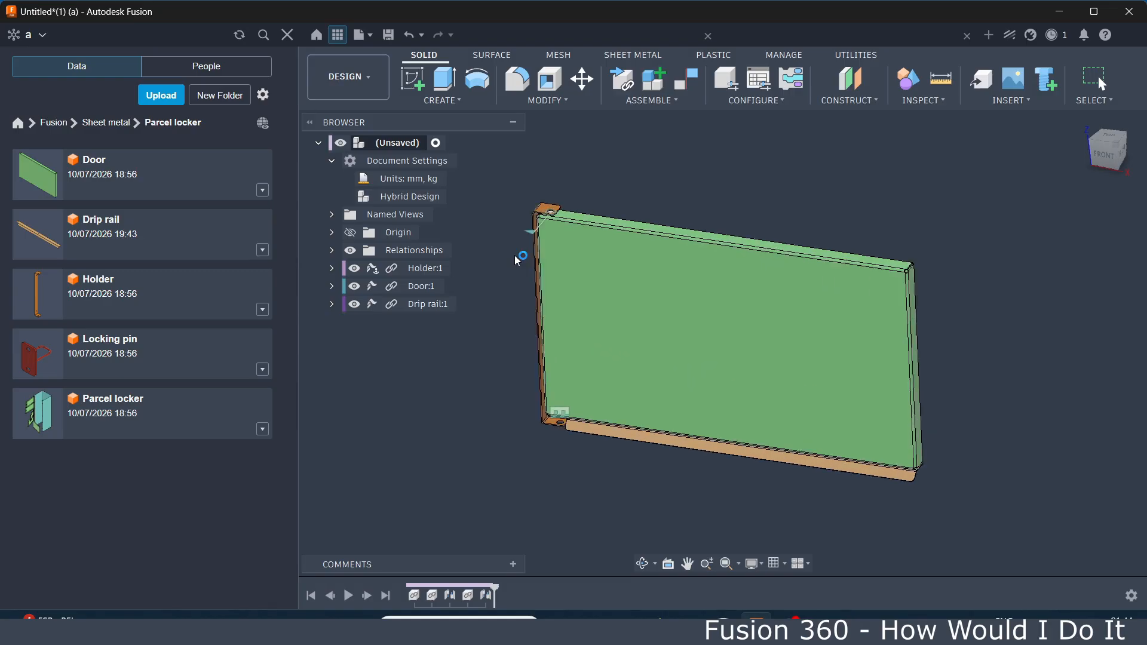
left_click(287, 34)
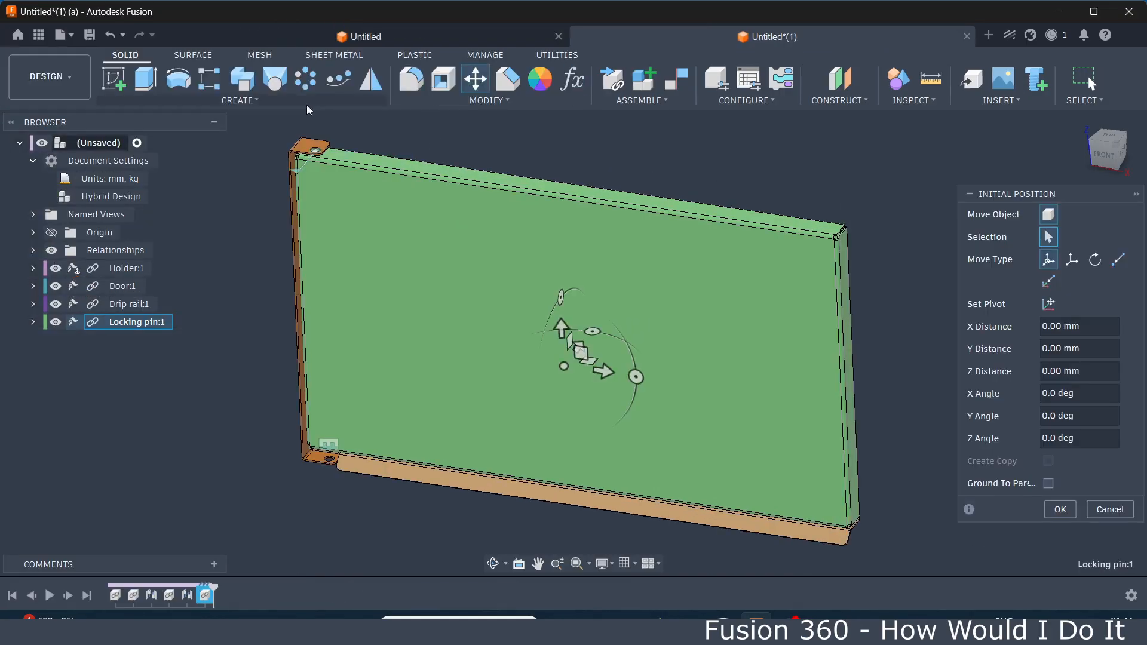
middle_click_drag(406, 189, 498, 306, "shift")
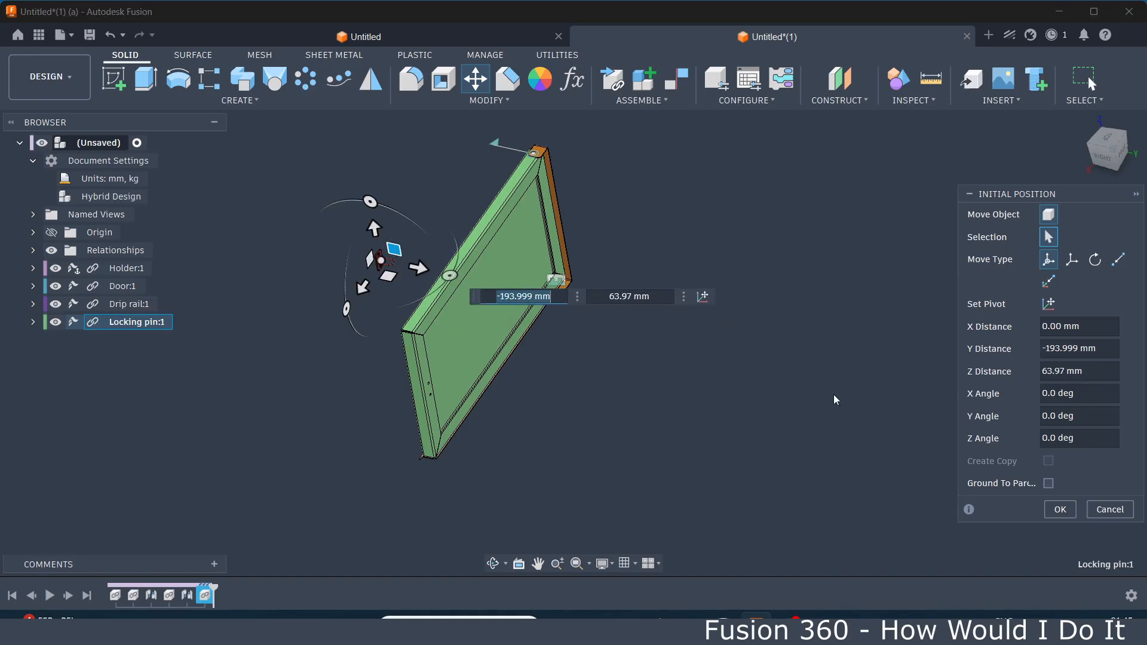
left_click(1058, 510)
- Start a Rigid joint and snap its first origin to the upper hole center on the locking pin's plate
middle_click_drag(998, 472, 604, 121, "shift")
left_click(634, 100)
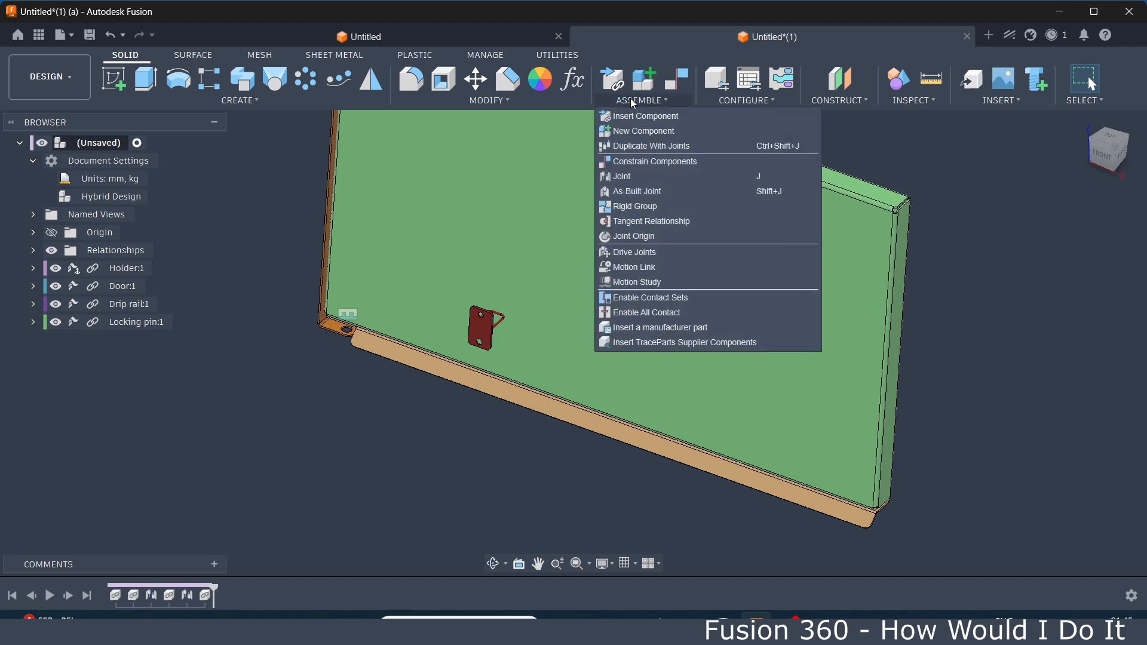
left_click(653, 181)
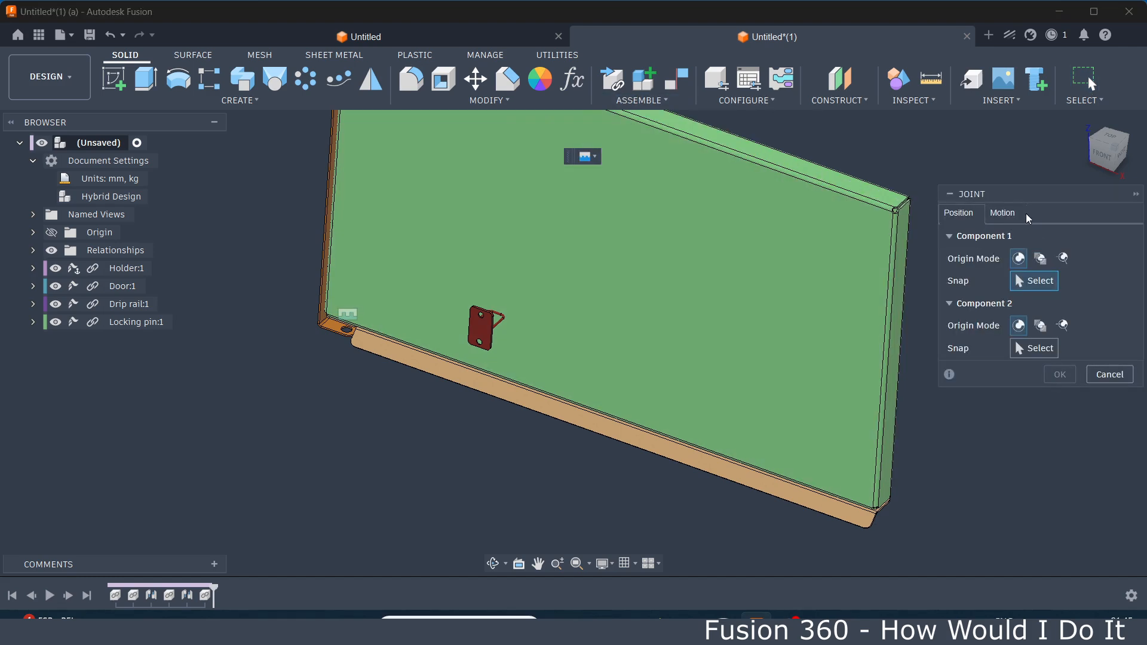
left_click(1012, 213)
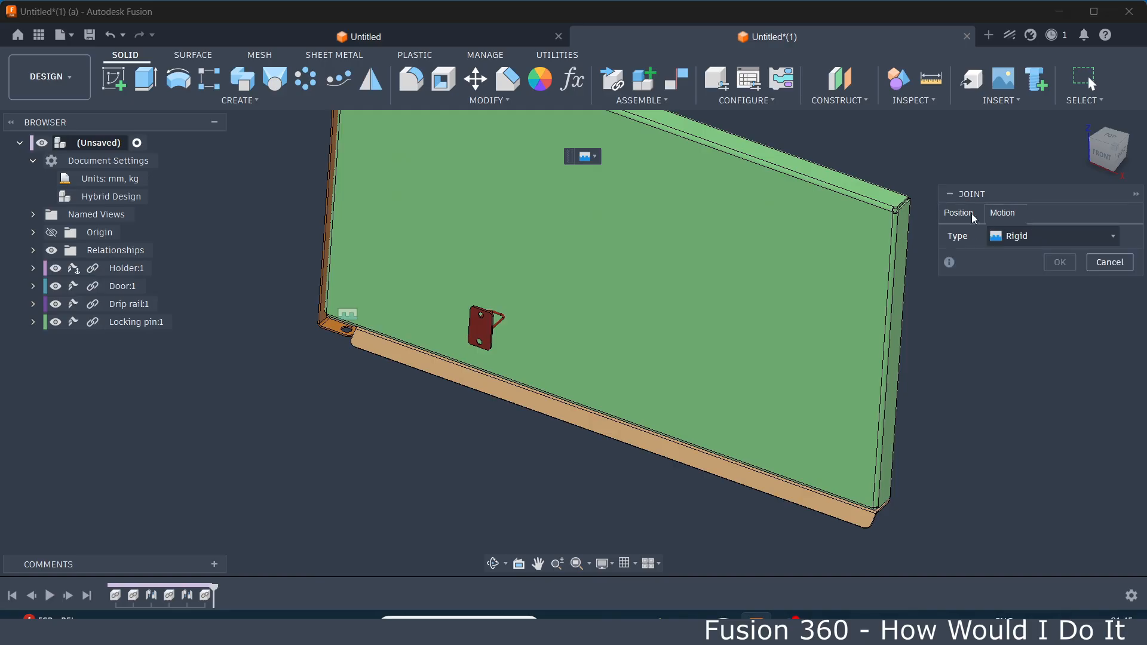
scroll(558, 308, "up", 10)
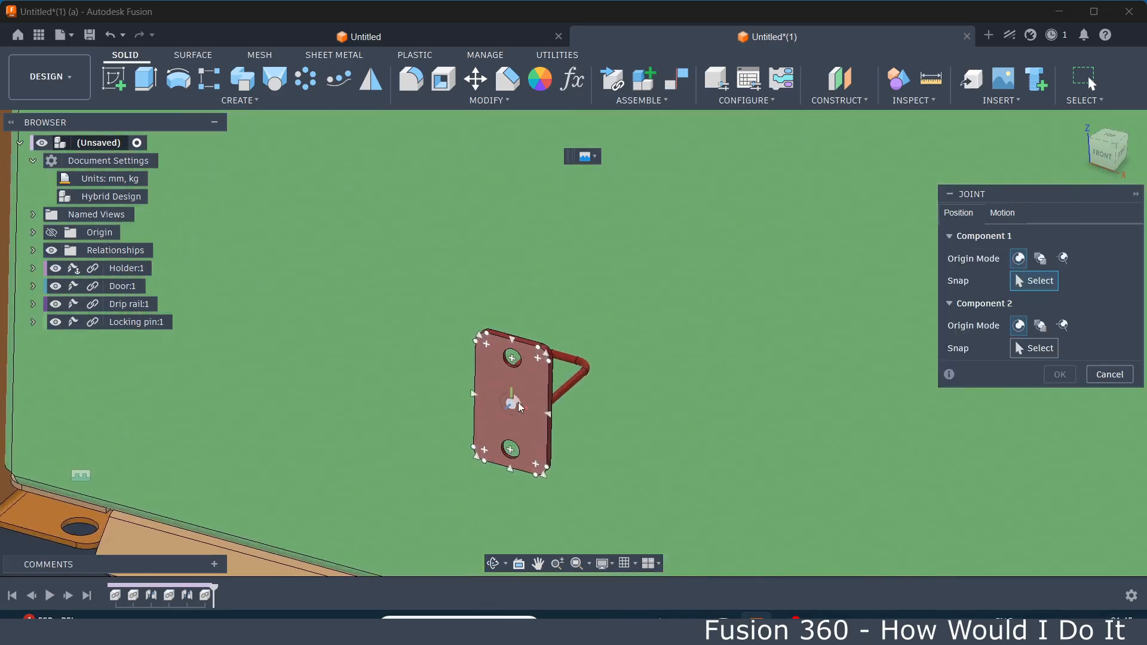
left_click(506, 321)
- Snap the locking pin to the upper small hole center on the door's rear side flange, and accept the joint
scroll(408, 376, "down", 10)
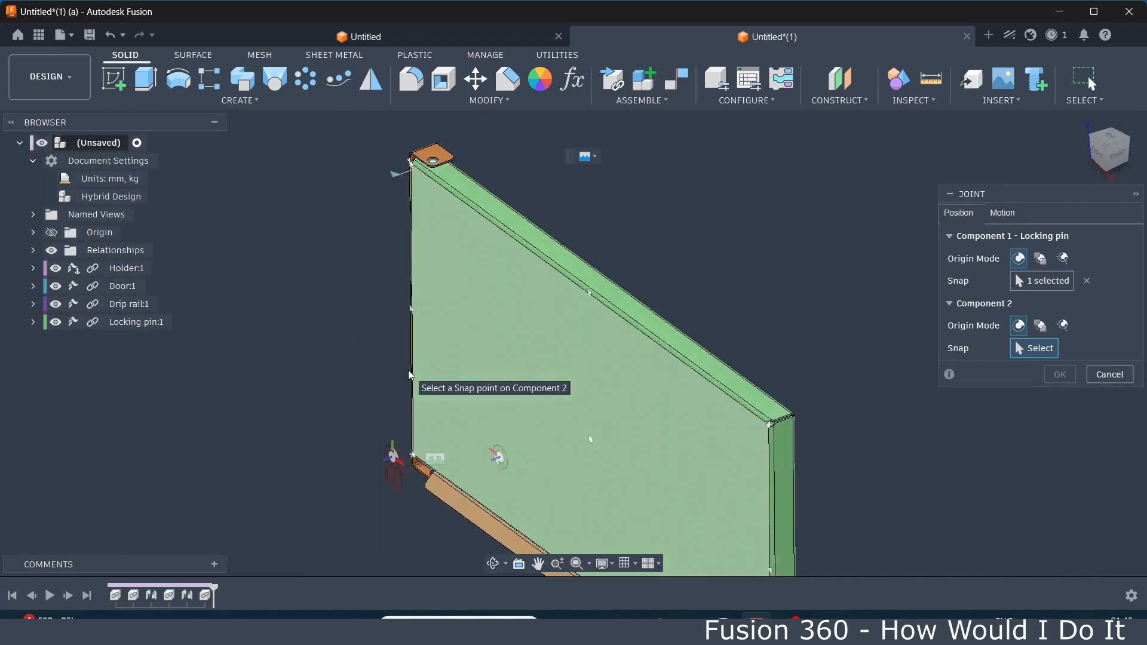
scroll(410, 376, "down", 3)
middle_click_drag(409, 376, 429, 375, "shift")
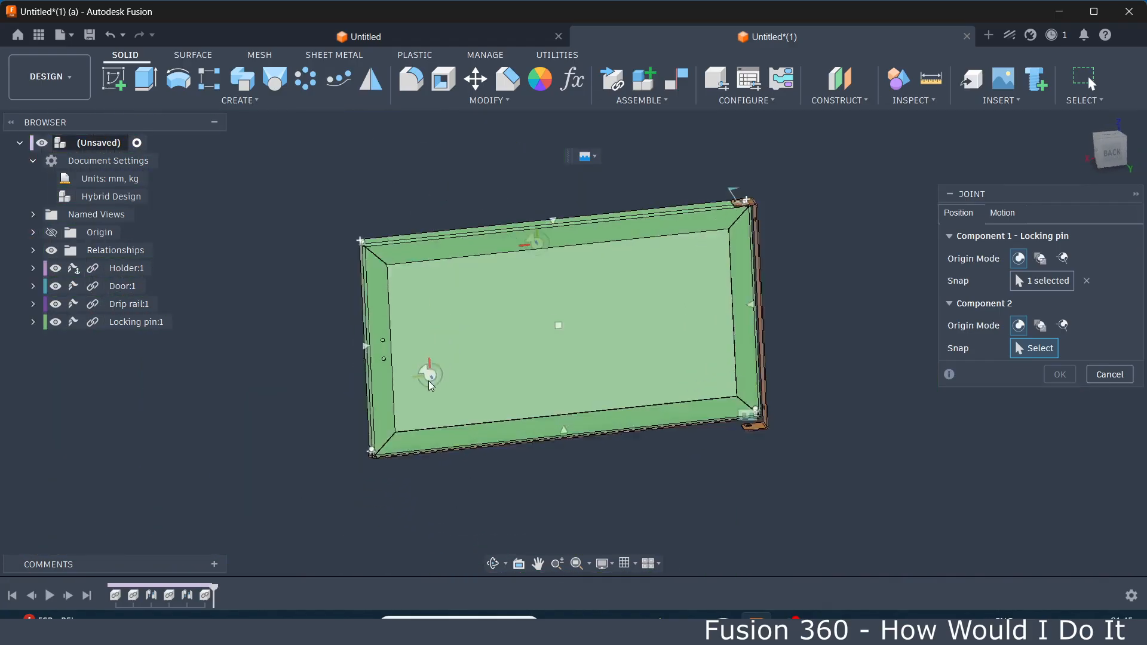
scroll(430, 376, "up", 8)
scroll(466, 289, "up", 3)
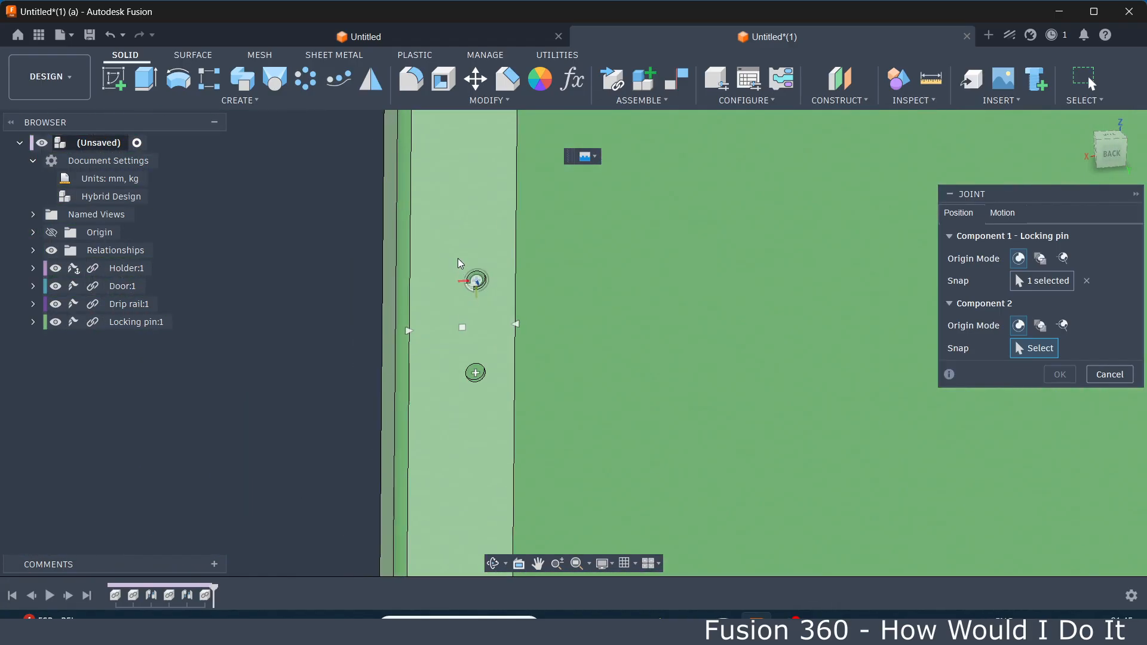
left_click(476, 279)
left_click(1058, 508)
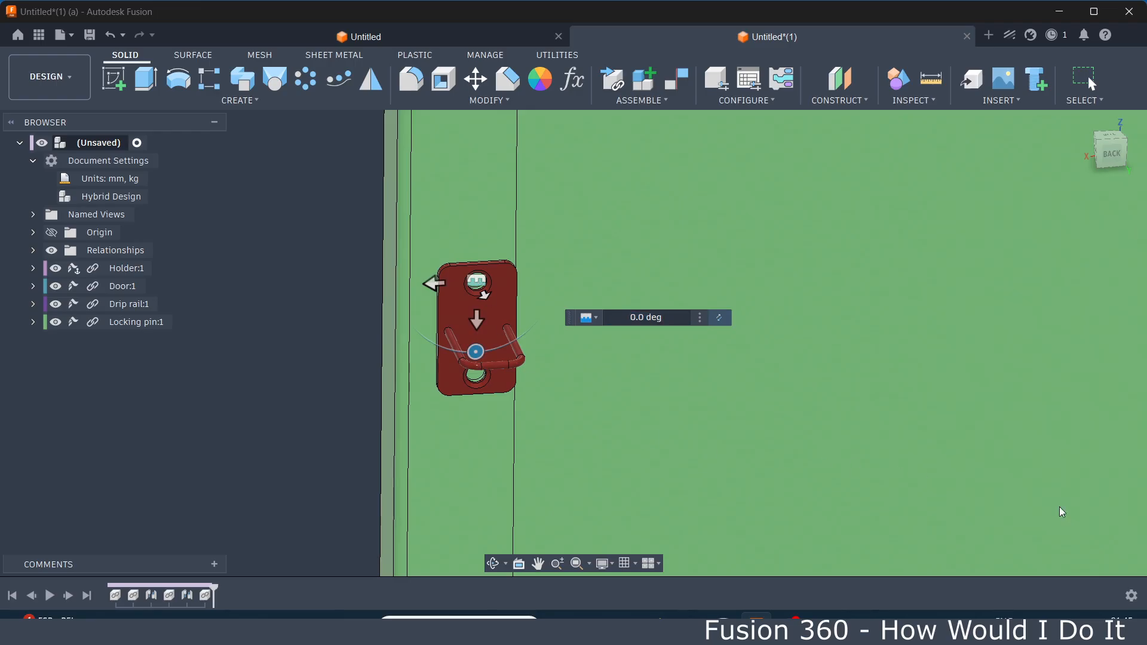
- Swing the door about its hinge on the holder to test the revolute joint's motion with the attached parts
scroll(487, 199, "down", 10)
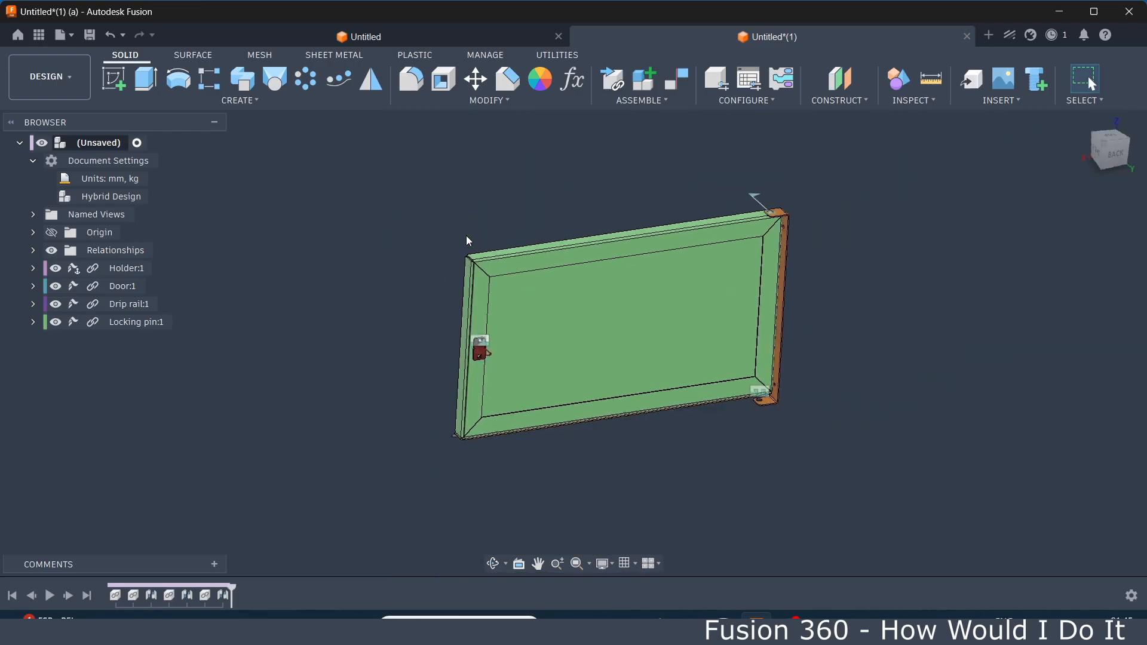
middle_click_drag(469, 240, 601, 238, "shift")
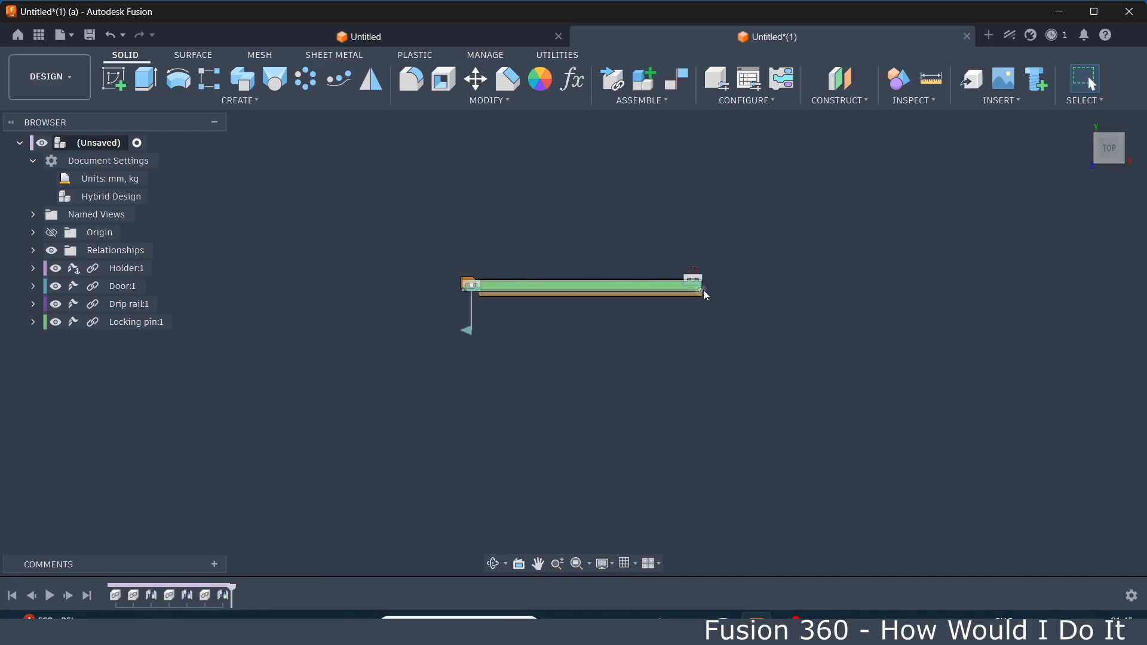
middle_click_drag(585, 434, 522, 344, "shift")
left_click_drag(522, 344, 423, 322)
left_click_drag(610, 389, 751, 238)
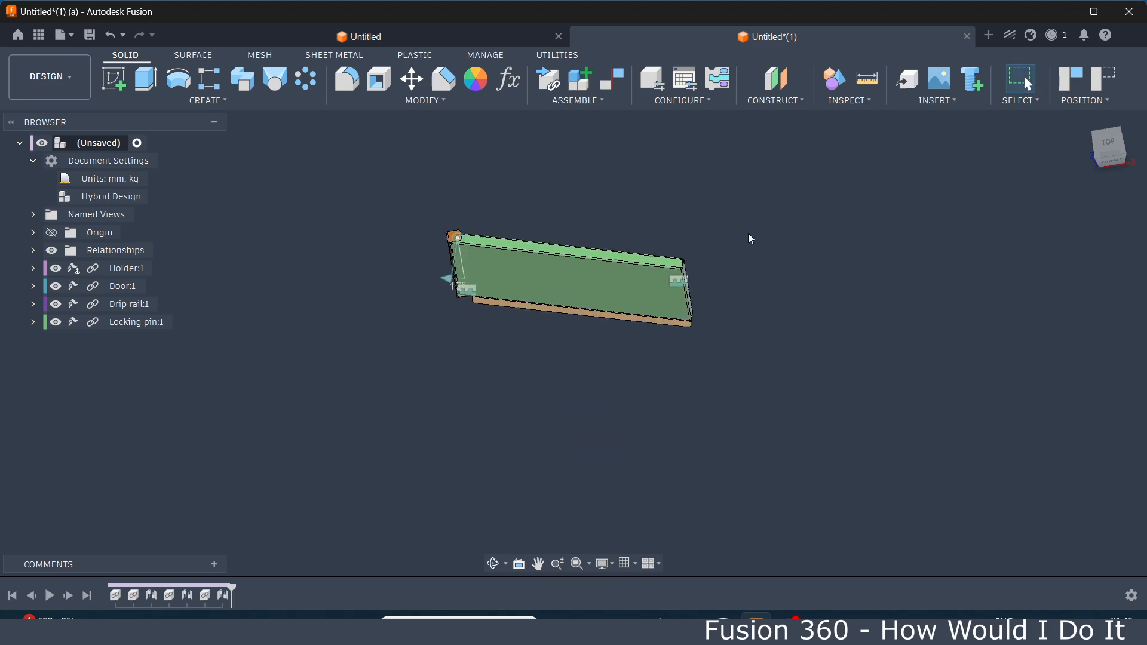
middle_click_drag(613, 312, 479, 337, "shift")
left_click_drag(479, 337, 802, 214)
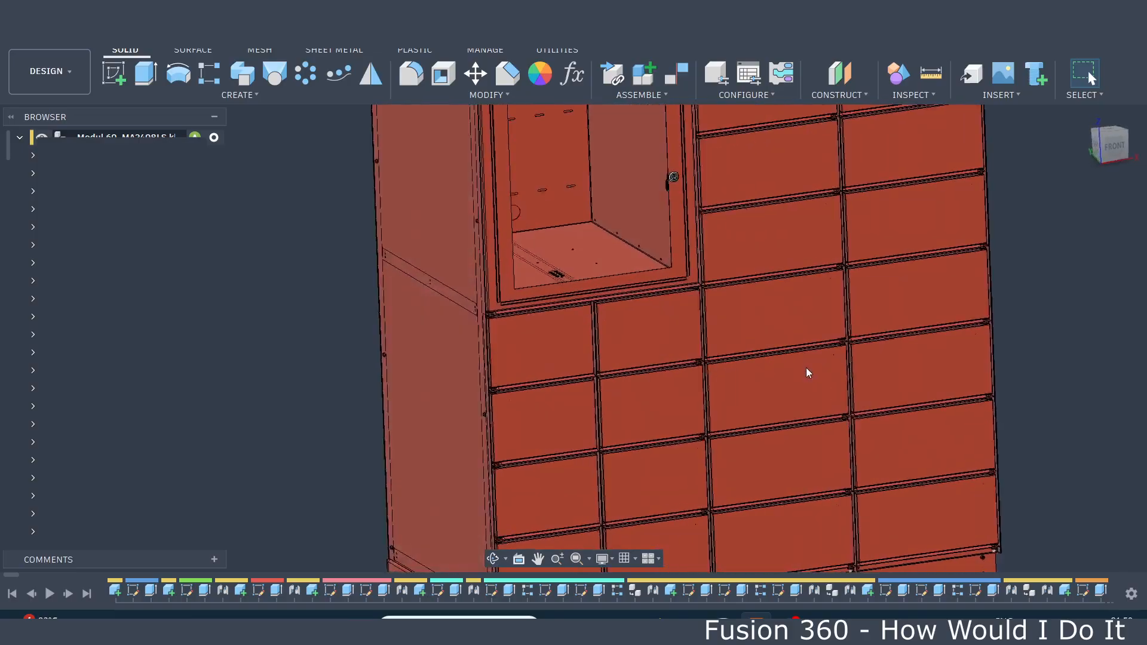
- In the complete parcel locker model, swing open several compartment doors below the large opening and in the neighbouring columns
left_click_drag(644, 373, 826, 408)
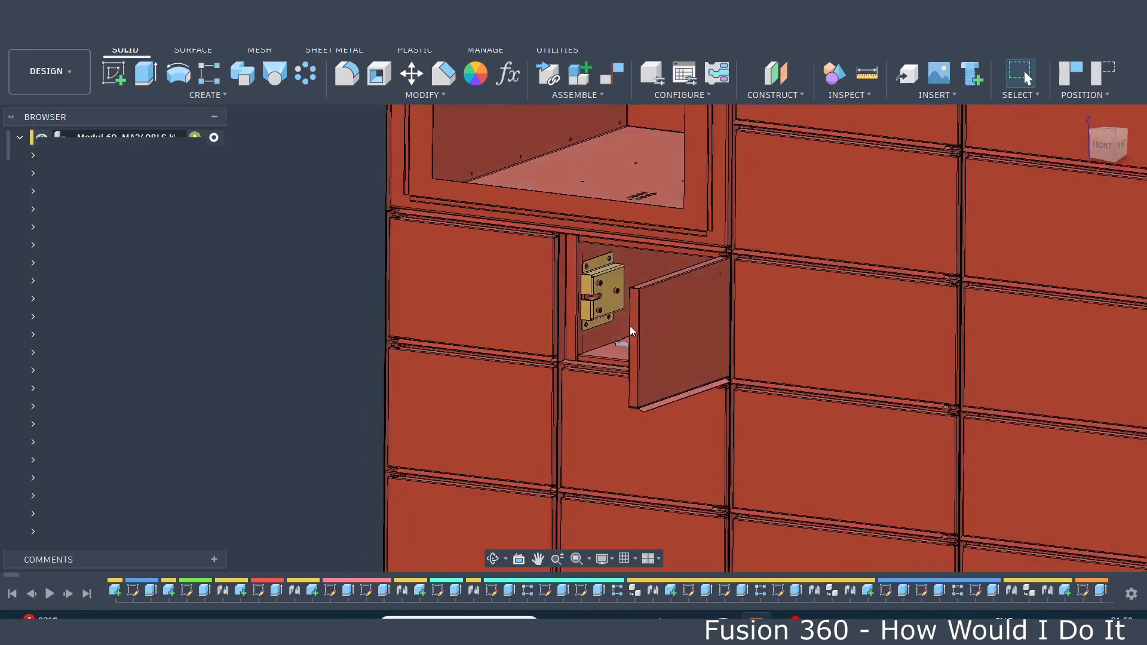
left_click_drag(538, 267, 403, 321)
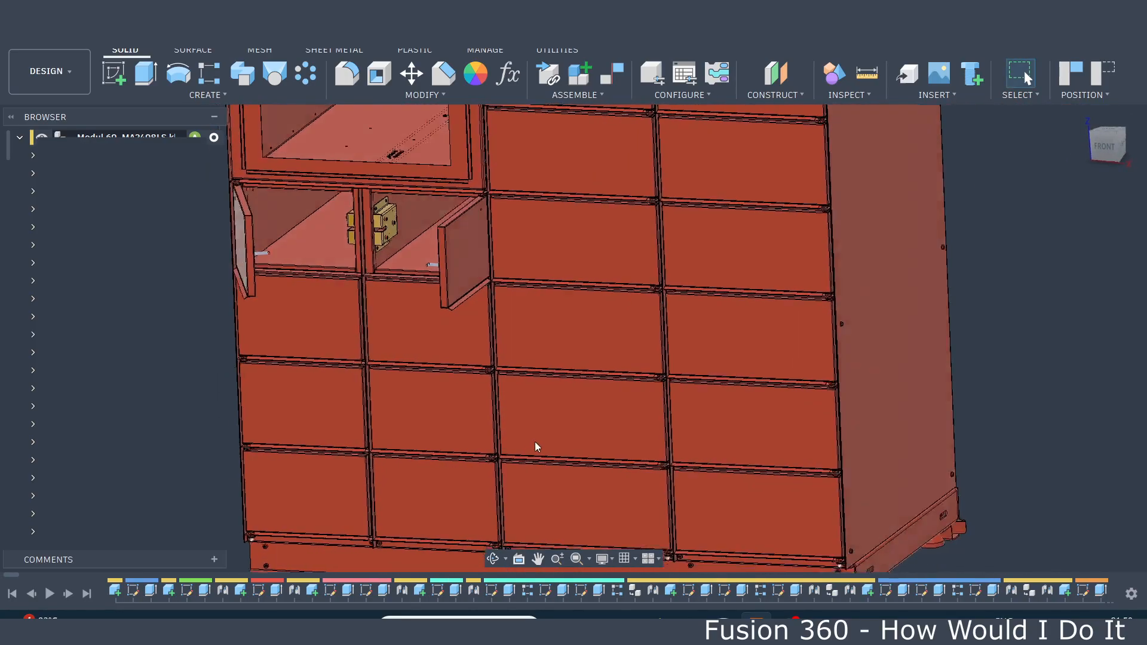
left_click_drag(498, 332, 704, 361)
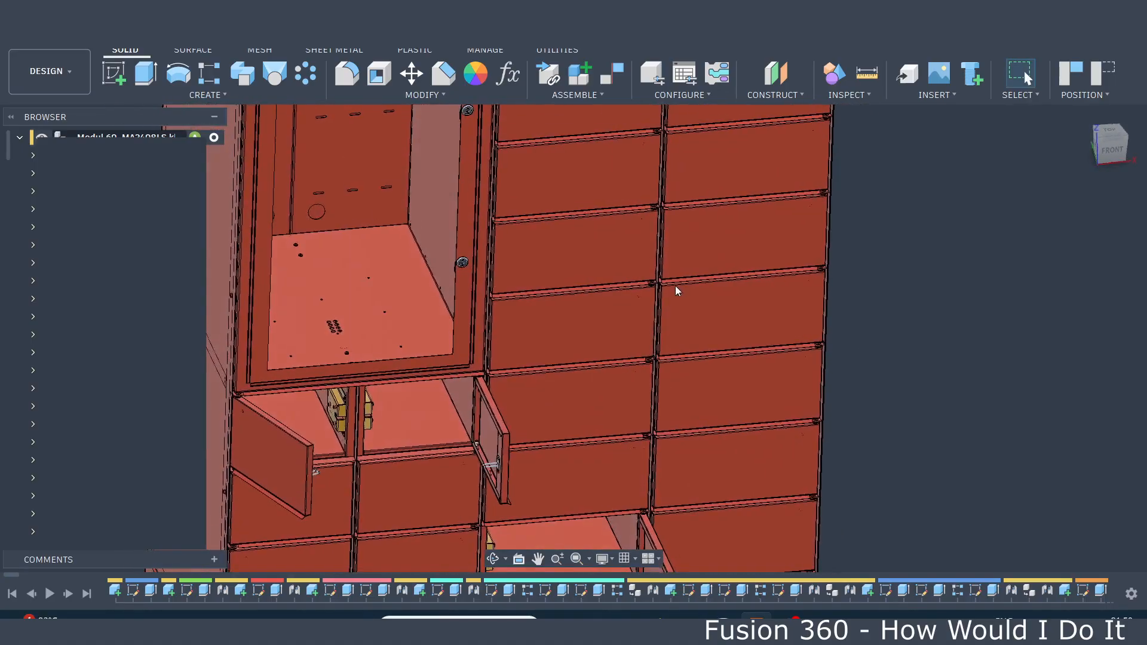
left_click_drag(664, 288, 831, 313)
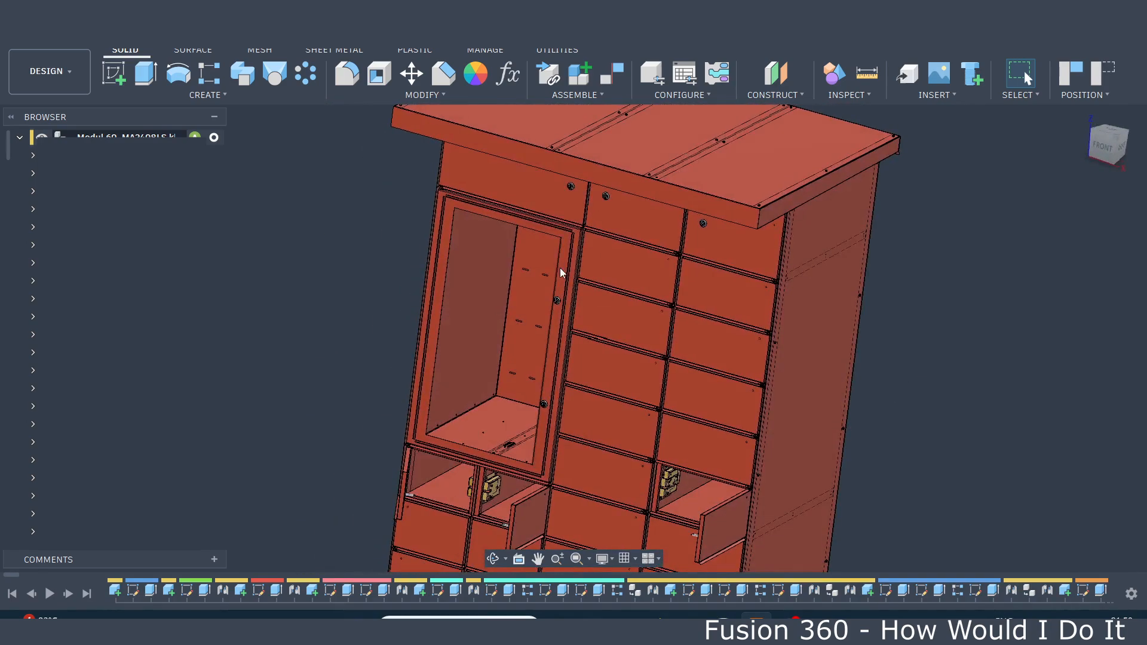
left_click_drag(560, 268, 420, 319)
left_click_drag(604, 281, 891, 361)
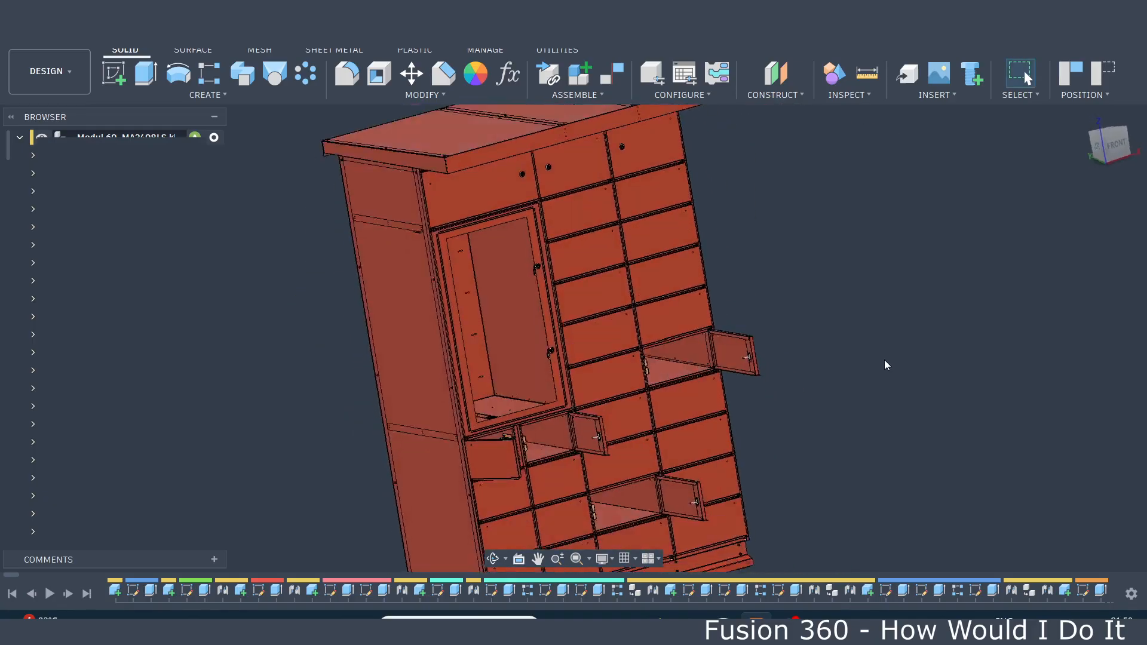